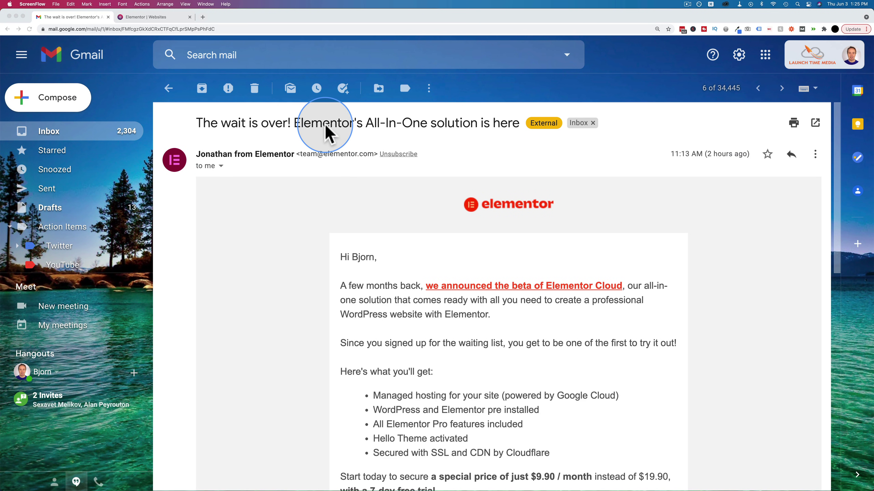
Highlight the email subject about Elementor's site, then scroll down the message
{"action": "double_click", "coordinate": [326, 128]}
{"action": "left_click_drag", "start_coordinate": [348, 123], "coordinate": [509, 124]}
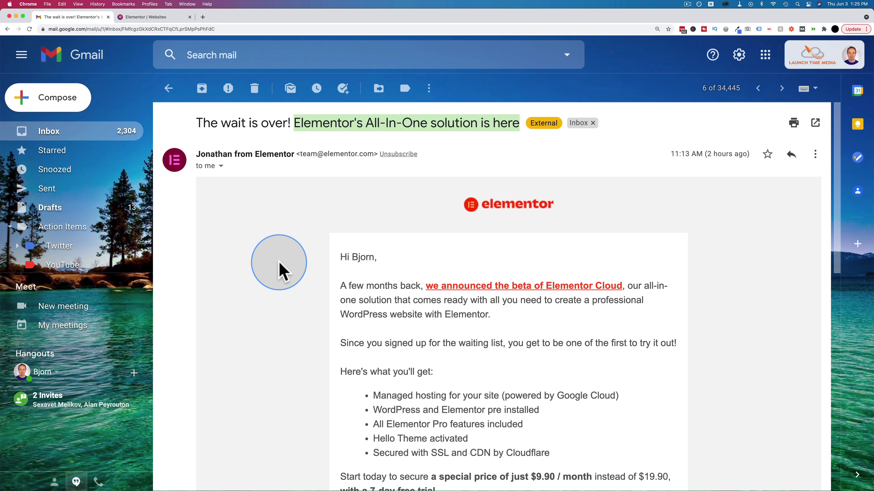
{"action": "scroll", "coordinate": [281, 272], "scroll_direction": "down", "scroll_amount": 3}
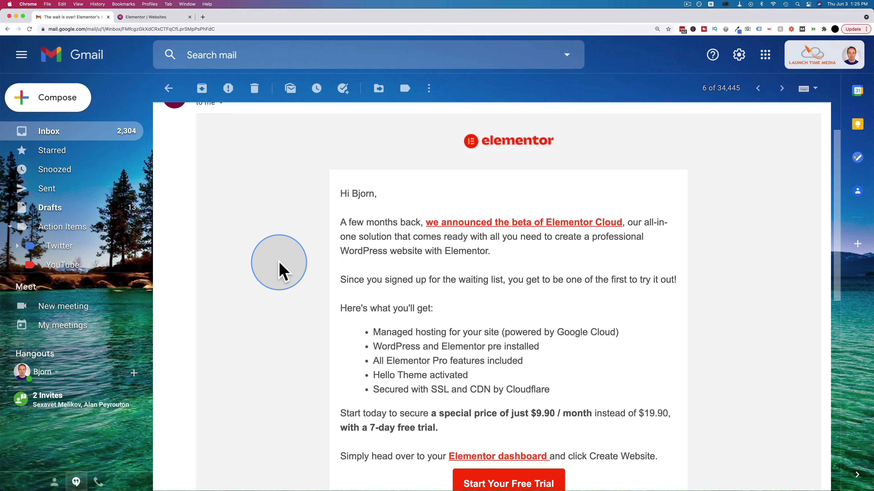
{"action": "scroll", "coordinate": [282, 271], "scroll_direction": "down", "scroll_amount": 1}
{"action": "left_click_drag", "start_coordinate": [537, 387], "coordinate": [592, 392]}
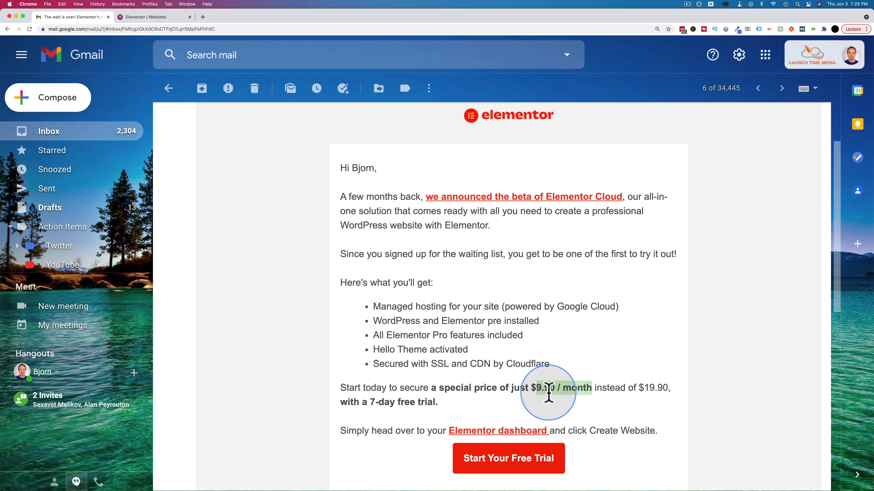
Highlight the note allowing one new site per subscription
{"action": "scroll", "coordinate": [548, 394], "scroll_direction": "down", "scroll_amount": 5}
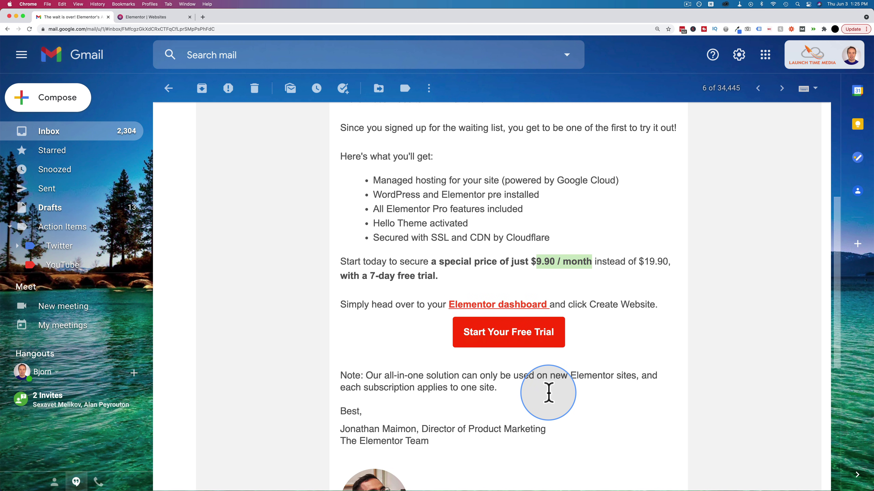
{"action": "double_click", "coordinate": [367, 369]}
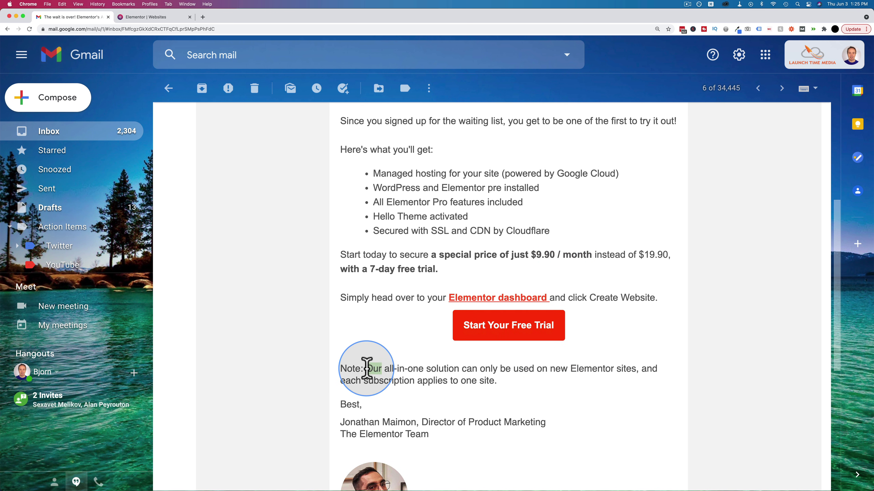
{"action": "left_click_drag", "start_coordinate": [367, 369], "coordinate": [499, 387]}
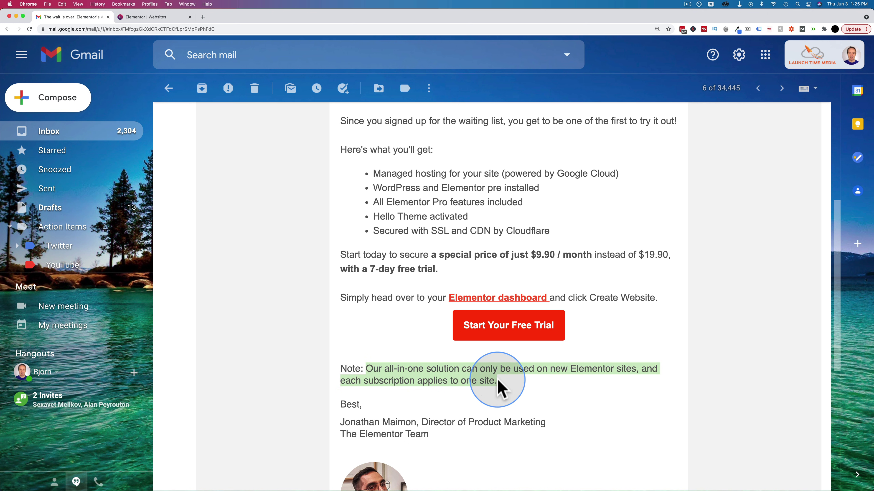
{"action": "scroll", "coordinate": [433, 330], "scroll_direction": "up", "scroll_amount": 2}
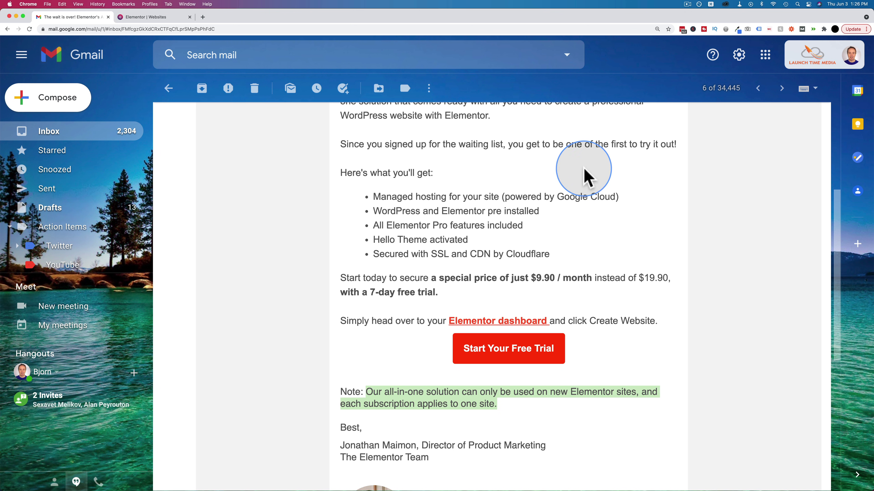
Highlight the feature lines: managed hosting, WordPress and Elementor pre-installed, Pro features, Hello Theme, SSL and CDN
{"action": "left_click_drag", "start_coordinate": [374, 198], "coordinate": [497, 195]}
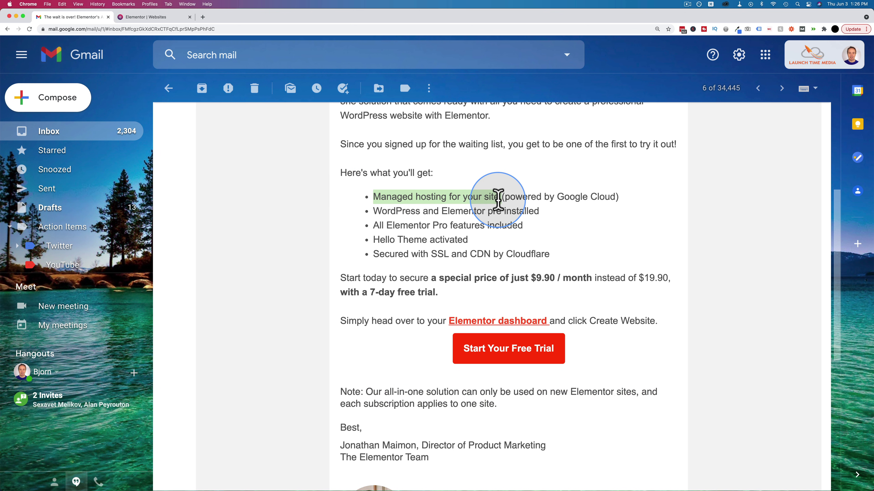
{"action": "left_click", "coordinate": [398, 208]}
{"action": "left_click_drag", "start_coordinate": [398, 208], "coordinate": [518, 210]}
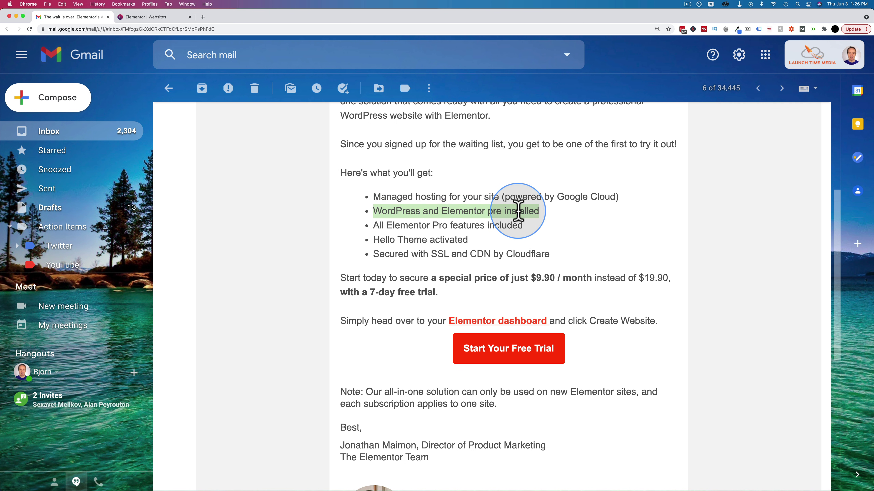
{"action": "left_click_drag", "start_coordinate": [374, 226], "coordinate": [493, 230]}
{"action": "left_click_drag", "start_coordinate": [374, 240], "coordinate": [442, 238]}
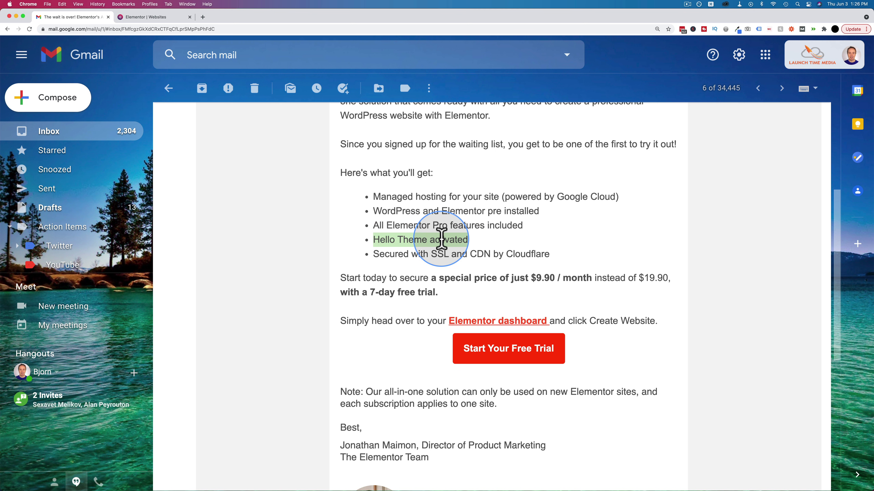
{"action": "left_click_drag", "start_coordinate": [374, 254], "coordinate": [524, 260]}
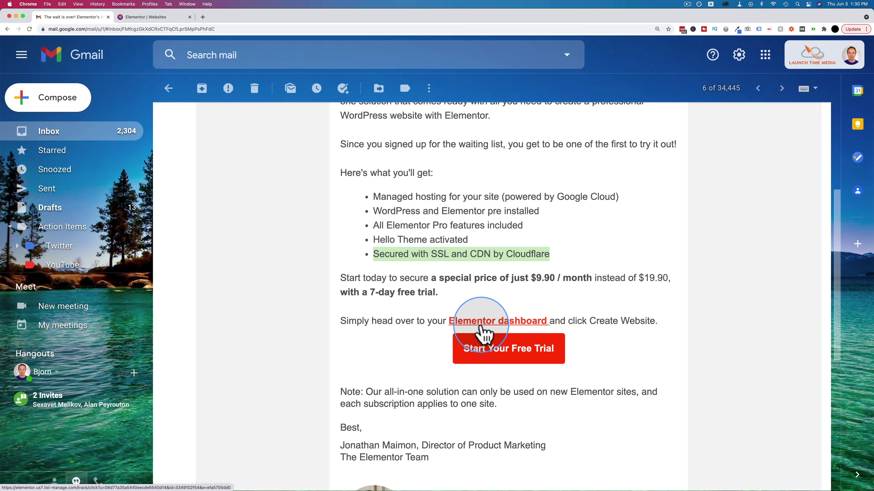
Highlight the waiting-list sentence and scroll down to the dashboard link
{"action": "scroll", "coordinate": [484, 334], "scroll_direction": "up", "scroll_amount": 3}
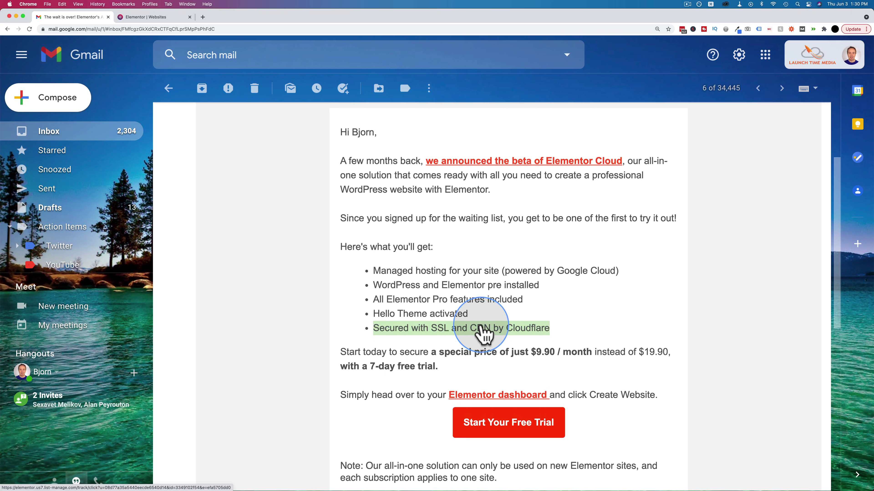
{"action": "left_click_drag", "start_coordinate": [368, 219], "coordinate": [679, 219]}
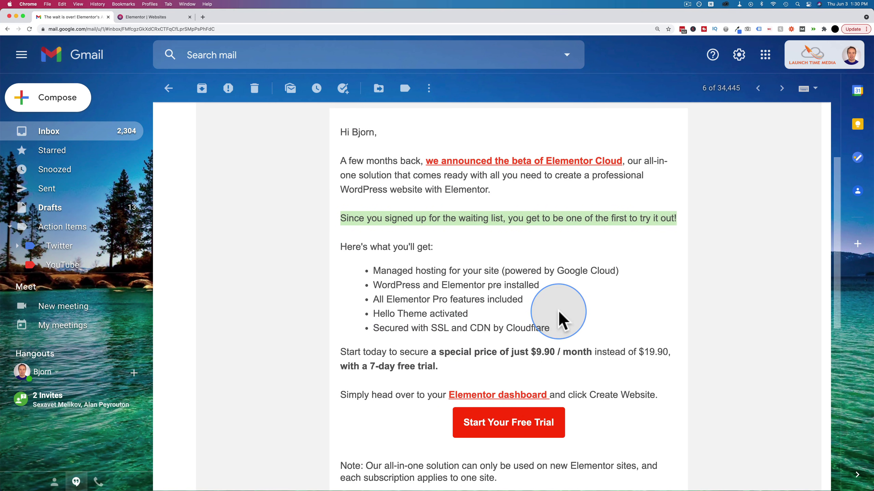
{"action": "scroll", "coordinate": [558, 320], "scroll_direction": "down", "scroll_amount": 2}
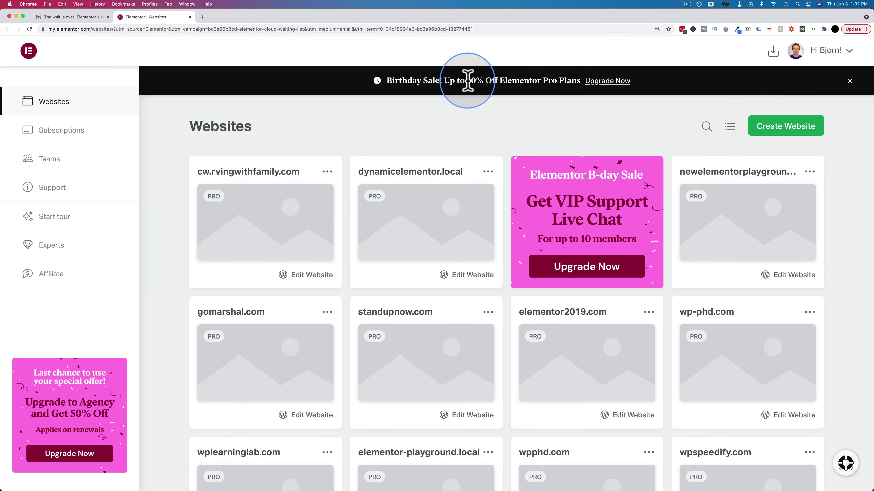
Highlight the Birthday Sale banner text on the Websites dashboard
{"action": "left_click_drag", "start_coordinate": [386, 80], "coordinate": [580, 80]}
{"action": "left_click", "coordinate": [656, 126]}
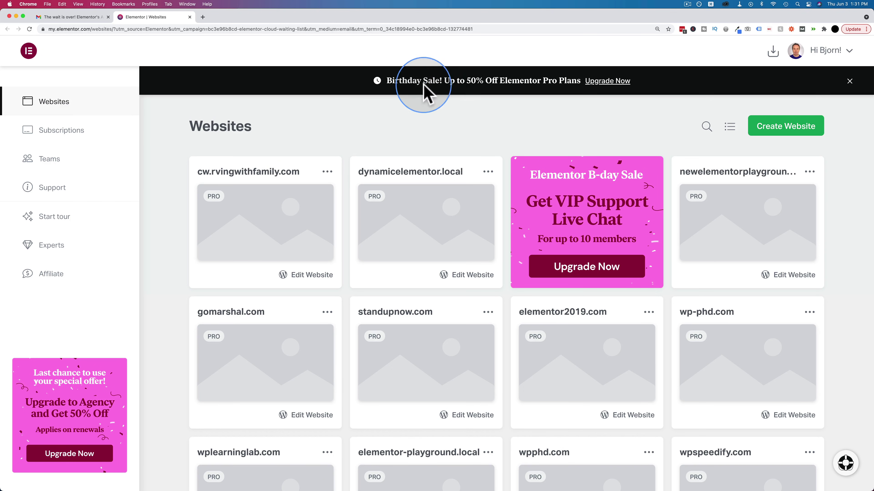
{"action": "left_click_drag", "start_coordinate": [387, 80], "coordinate": [562, 75]}
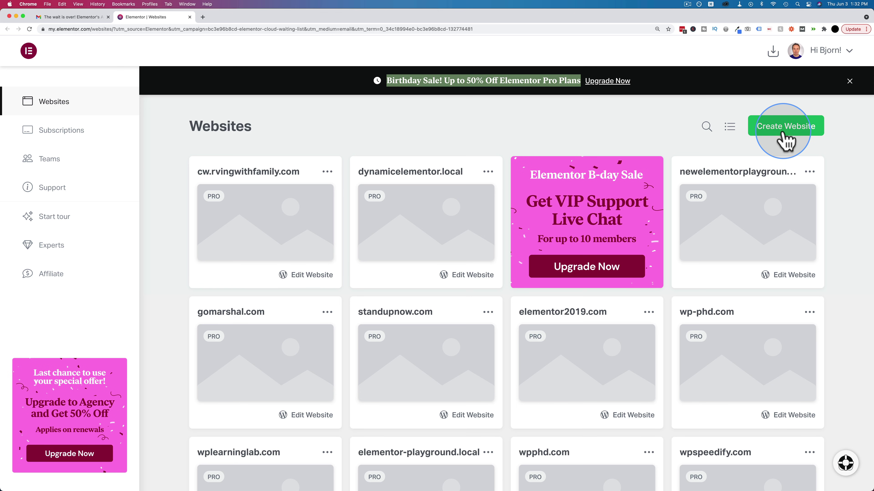
Start a new website named 'donkey walking'
{"action": "left_click", "coordinate": [773, 128]}
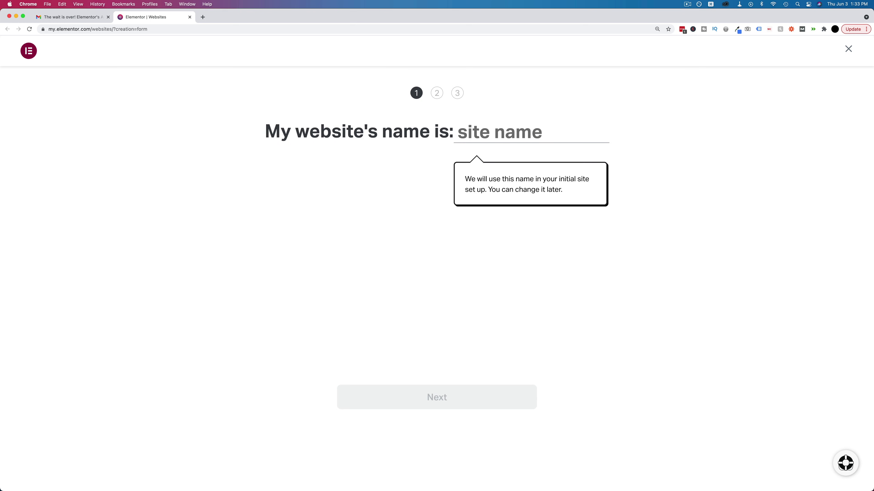
{"action": "type", "text": "donk"}
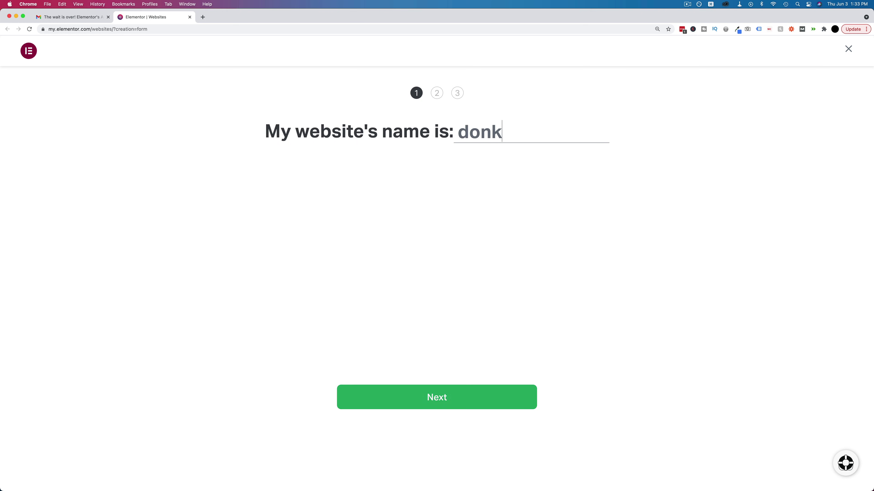
{"action": "type", "text": "ey walking"}
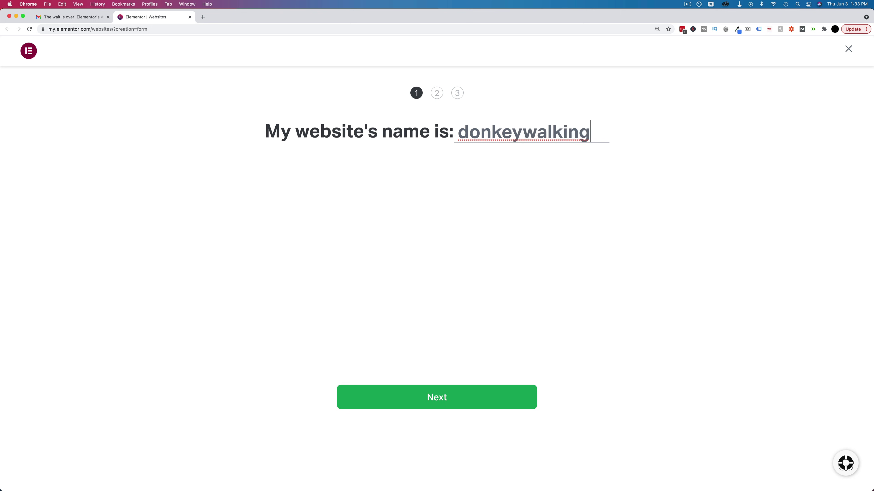
{"action": "left_click", "coordinate": [525, 131]}
{"action": "left_click", "coordinate": [541, 132]}
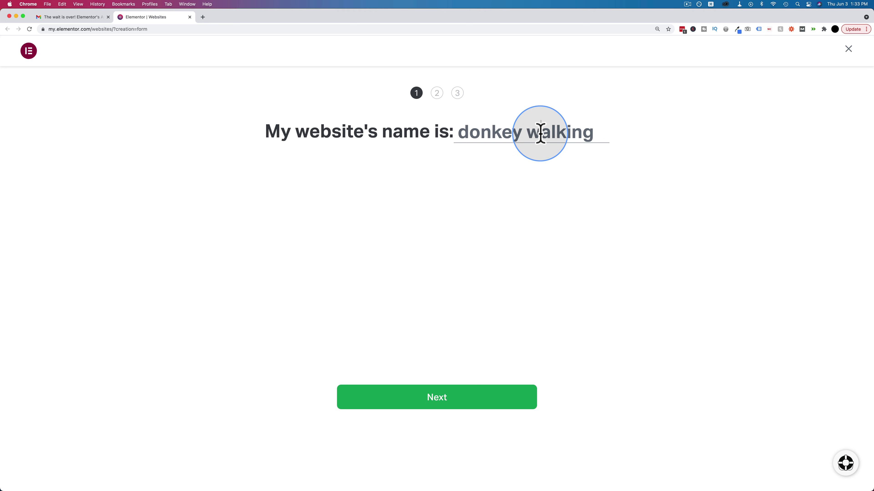
{"action": "left_click", "coordinate": [447, 400]}
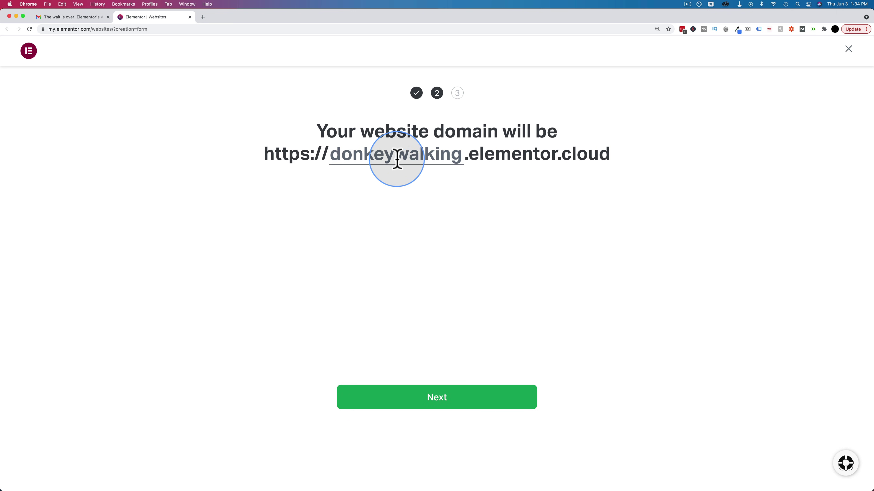
Accept the proposed domain, paste the admin password and create the site
{"action": "left_click", "coordinate": [447, 400]}
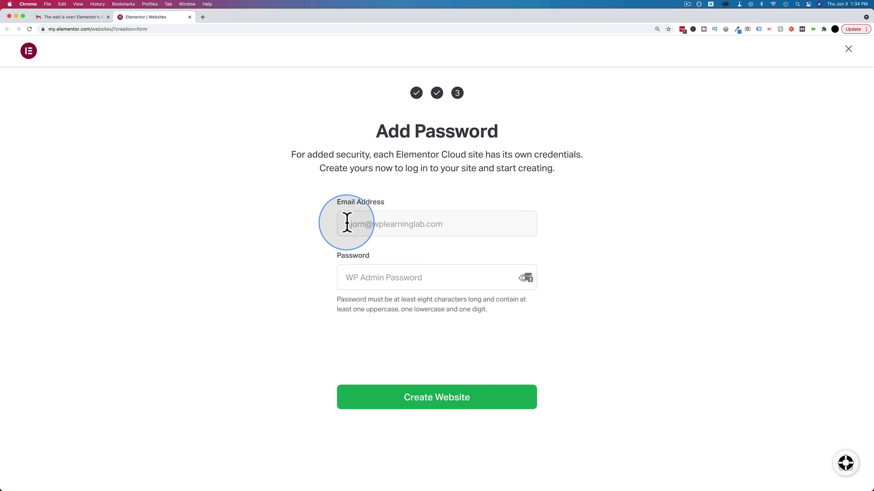
{"action": "left_click_drag", "start_coordinate": [347, 223], "coordinate": [470, 224]}
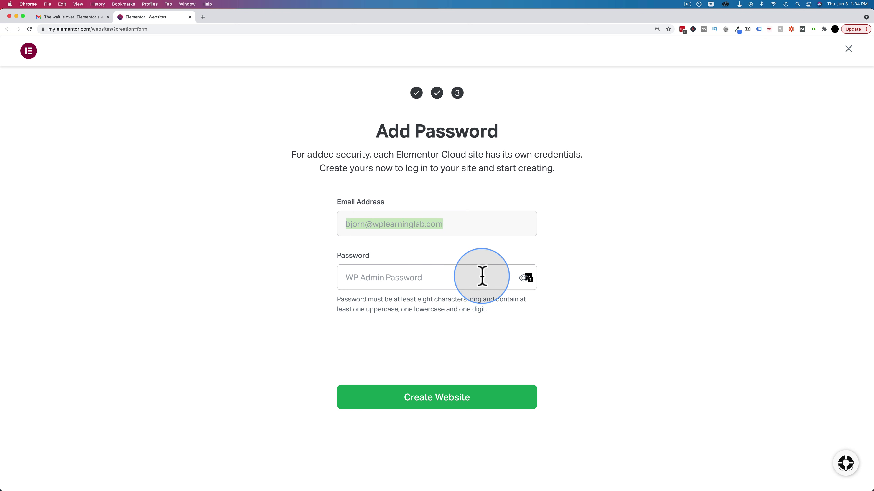
{"action": "left_click", "coordinate": [388, 277]}
{"action": "key", "text": "super+v"}
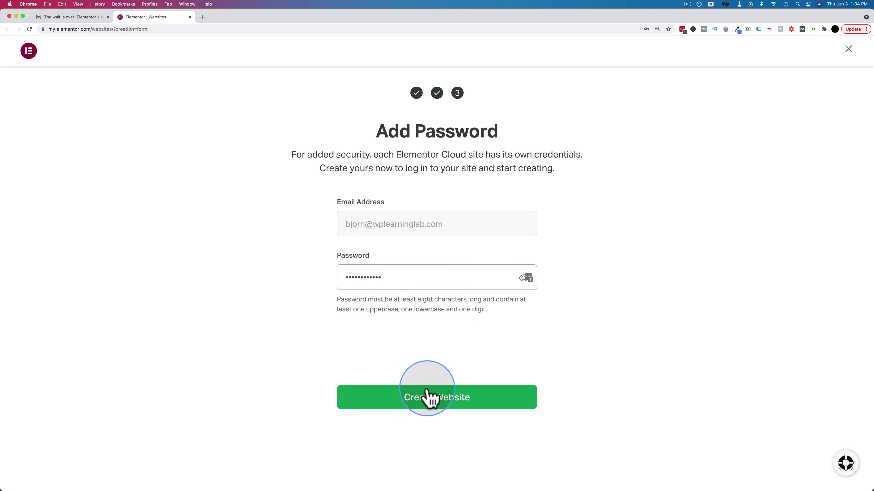
{"action": "left_click", "coordinate": [428, 399]}
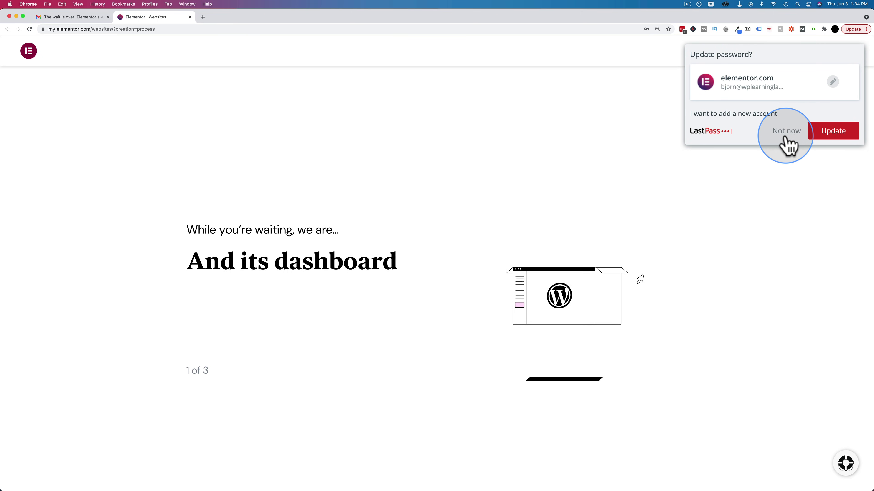
Dismiss the password manager's update prompt while the site finishes setting up
{"action": "left_click", "coordinate": [784, 136]}
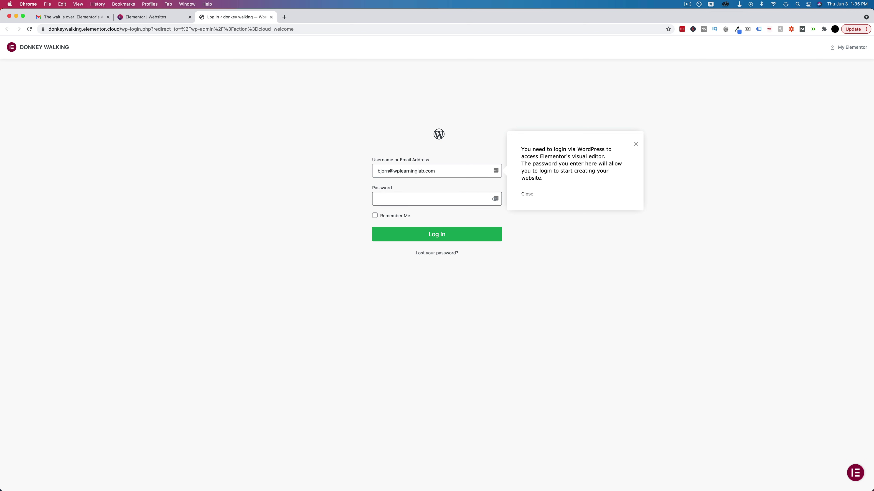
Log into the new site's WordPress with the admin password
{"action": "left_click", "coordinate": [403, 194]}
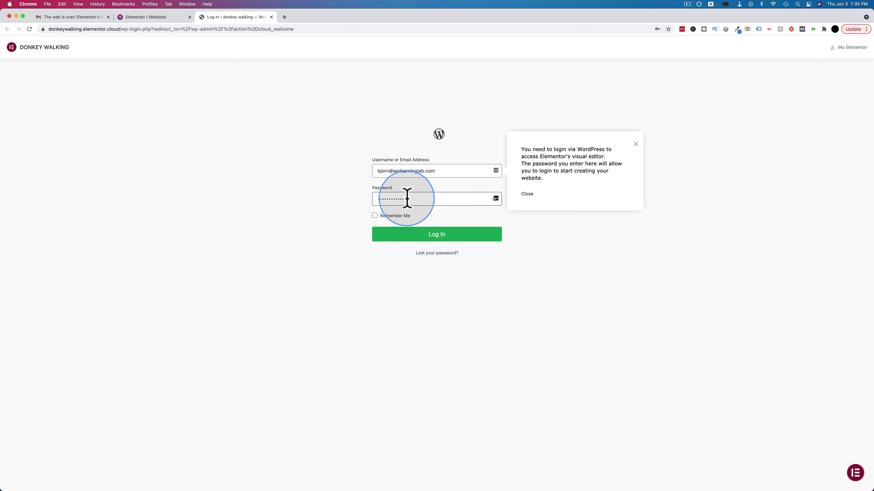
{"action": "left_click", "coordinate": [440, 240]}
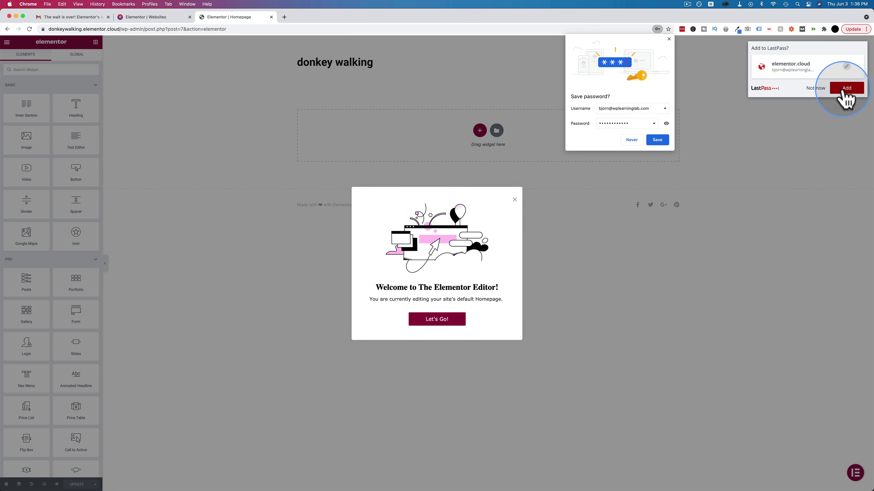
Save the login to the password manager and zoom the page to 110%
{"action": "left_click", "coordinate": [844, 91]}
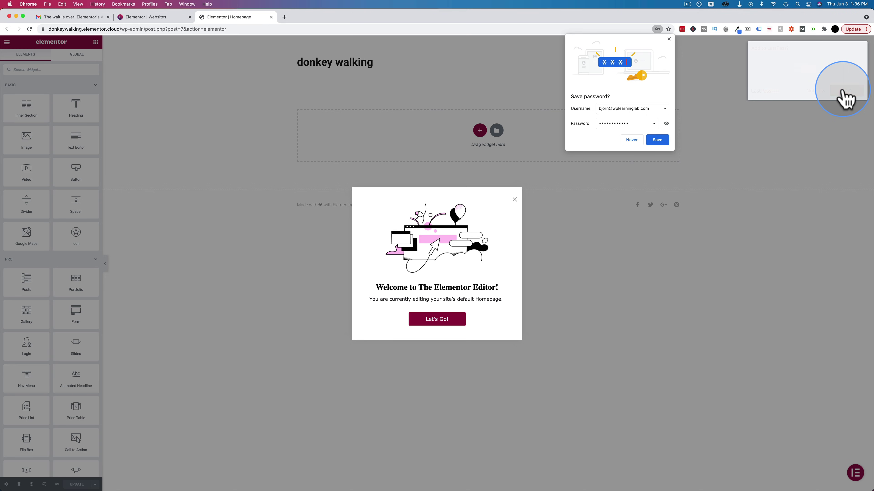
{"action": "left_click", "coordinate": [668, 39]}
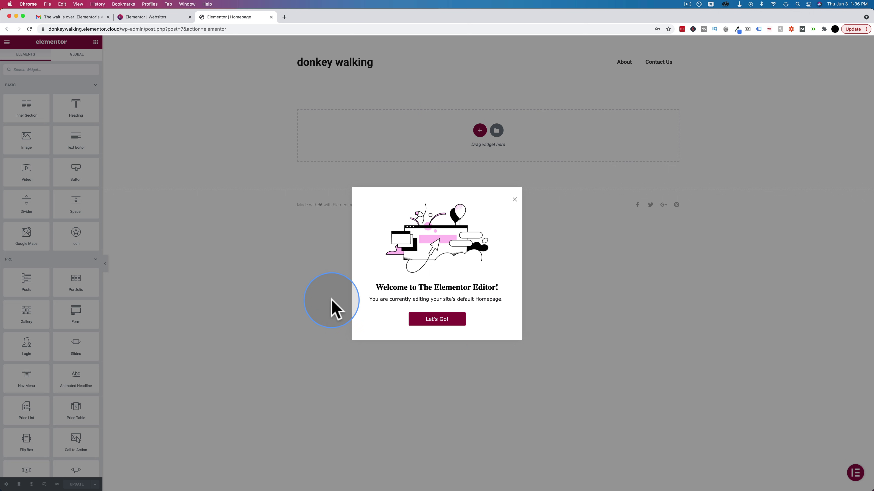
{"action": "key", "text": "super+equal"}
{"action": "key", "text": "super+equal"}
{"action": "key", "text": "super+equal"}
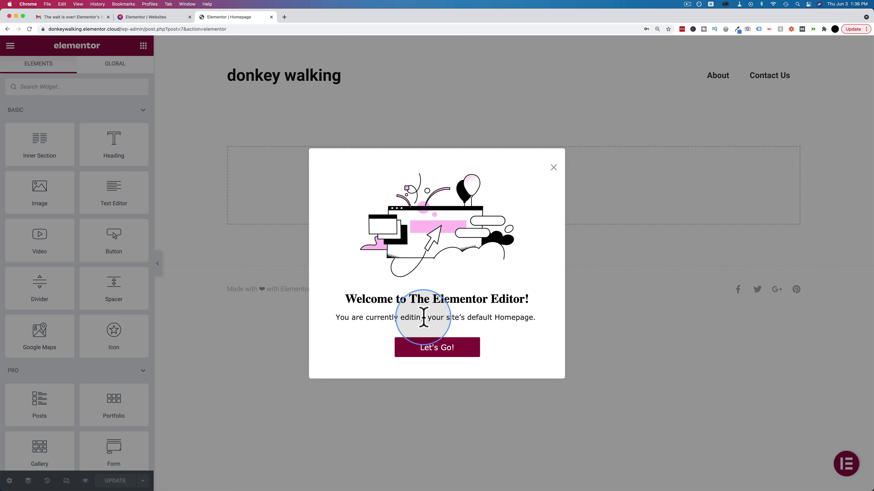
Step through the Elementor editor welcome tour and close it
{"action": "left_click", "coordinate": [451, 357]}
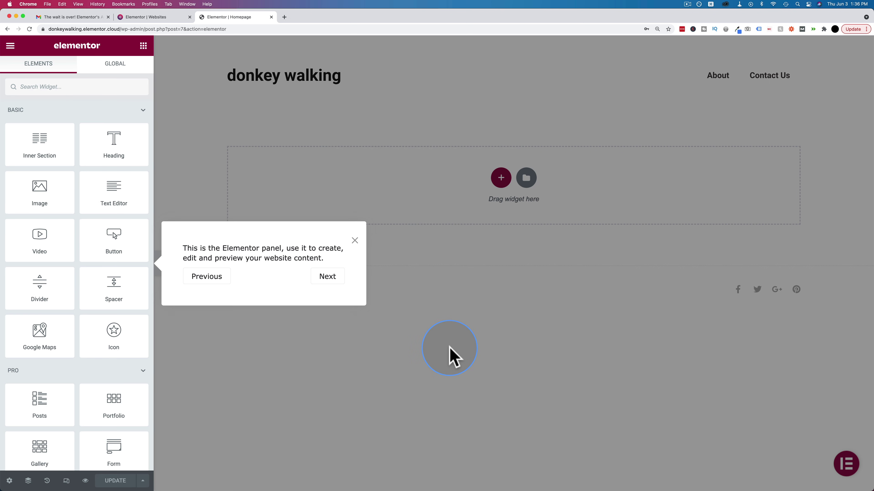
{"action": "left_click", "coordinate": [331, 280]}
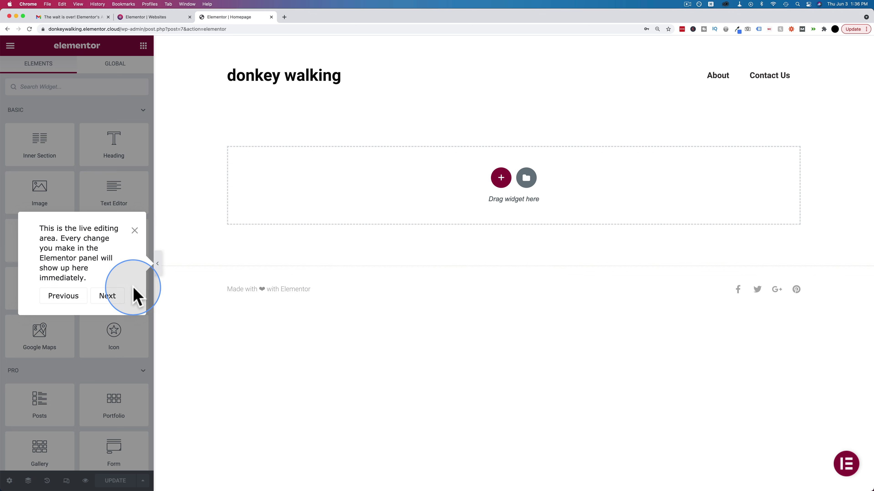
{"action": "left_click", "coordinate": [110, 296]}
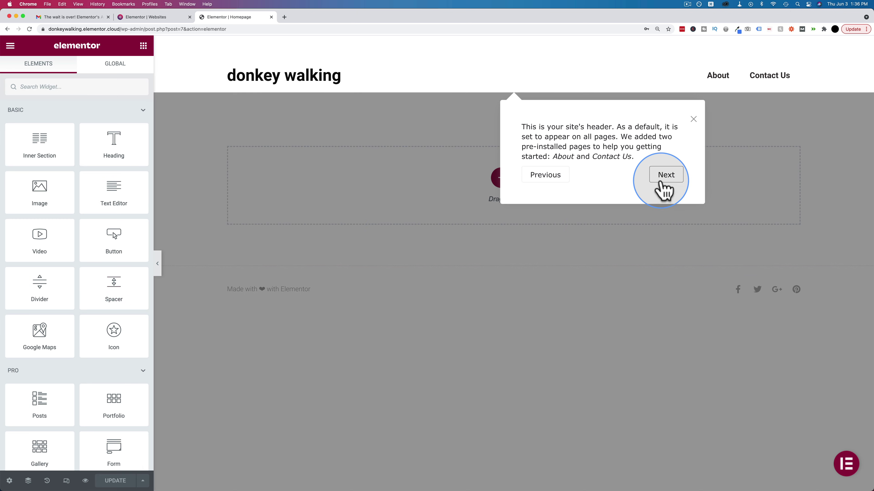
{"action": "left_click", "coordinate": [664, 176]}
{"action": "left_click", "coordinate": [668, 230]}
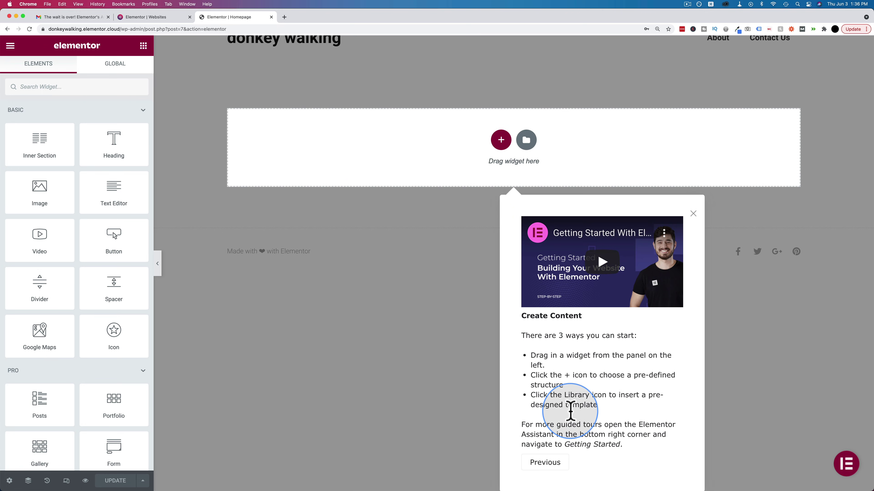
{"action": "left_click", "coordinate": [693, 213]}
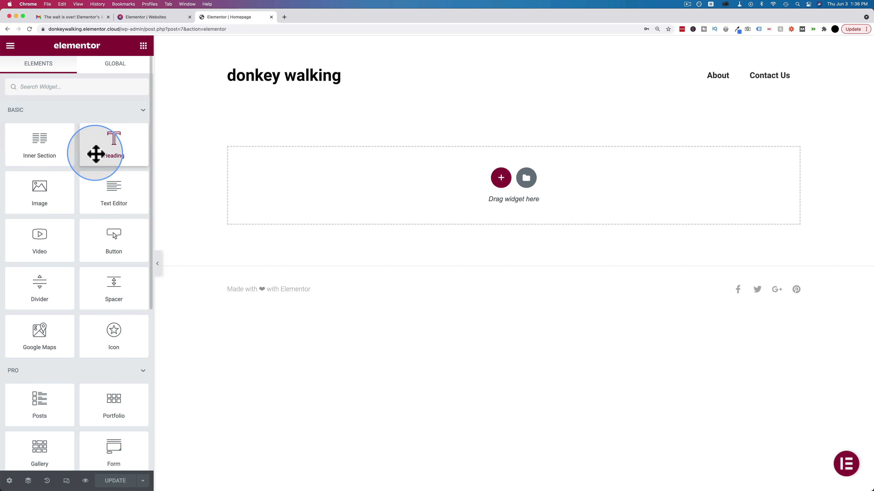
Collapse the BASIC and PRO widget categories
{"action": "scroll", "coordinate": [95, 152], "scroll_direction": "down", "scroll_amount": 3}
{"action": "scroll", "coordinate": [134, 113], "scroll_direction": "up", "scroll_amount": 3}
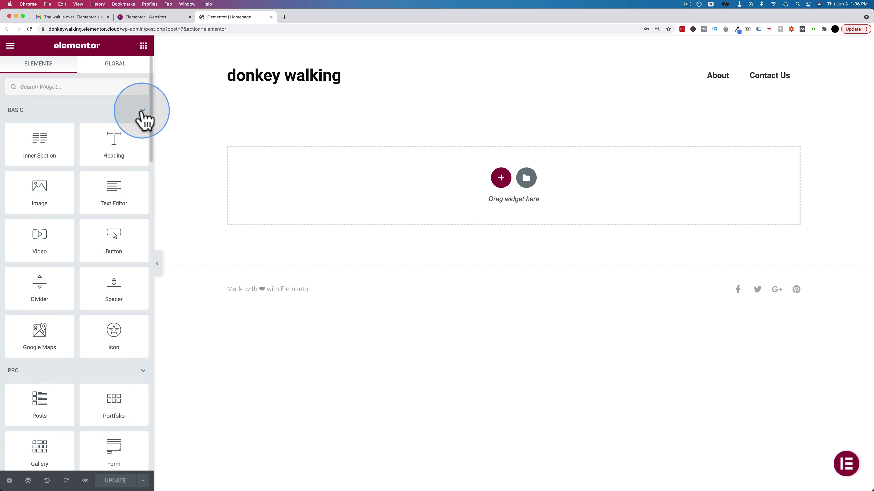
{"action": "left_click", "coordinate": [142, 111]}
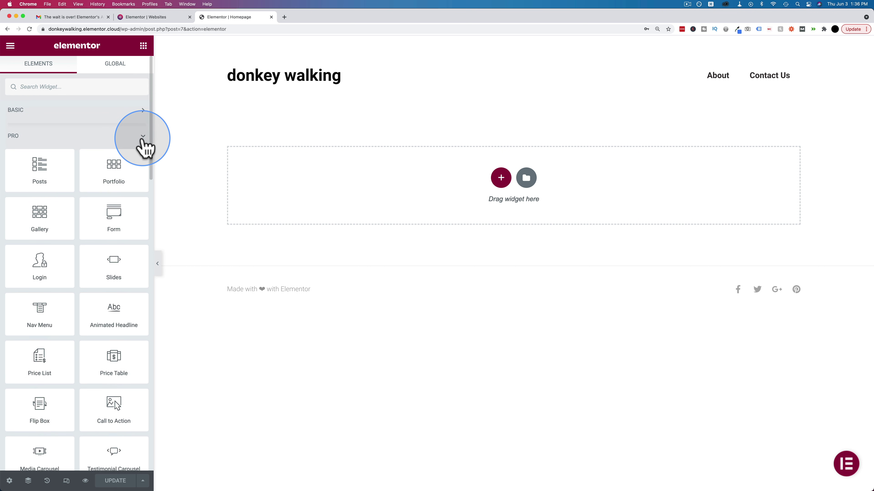
{"action": "left_click", "coordinate": [143, 137]}
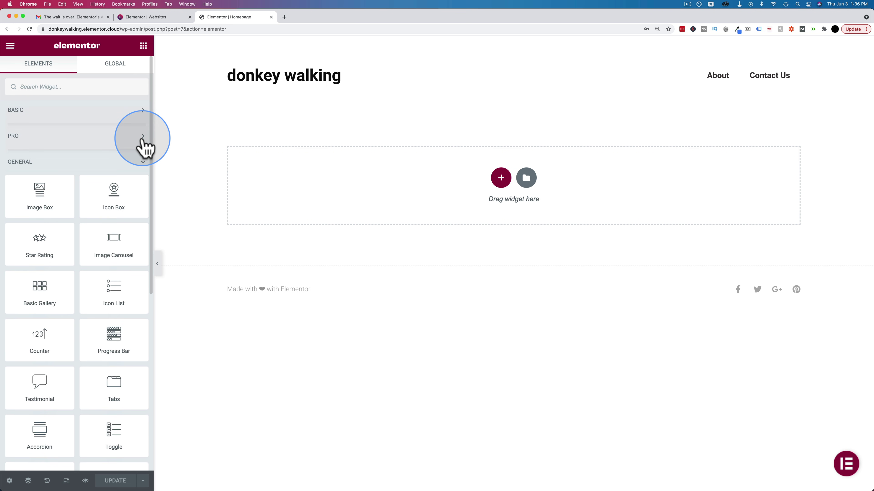
Browse the GENERAL, SITE, SINGLE and WORDPRESS widget categories, then reopen PRO and BASIC
{"action": "left_click", "coordinate": [139, 162]}
{"action": "left_click", "coordinate": [115, 188]}
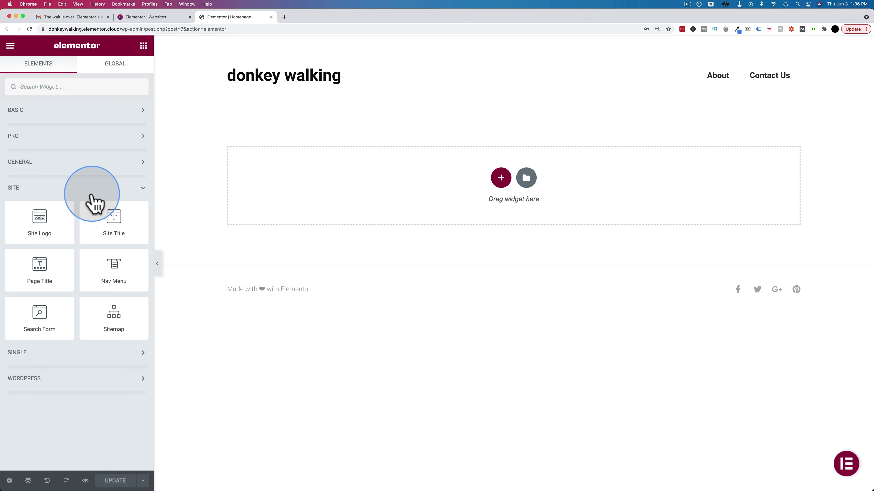
{"action": "left_click", "coordinate": [106, 188]}
{"action": "left_click", "coordinate": [106, 213]}
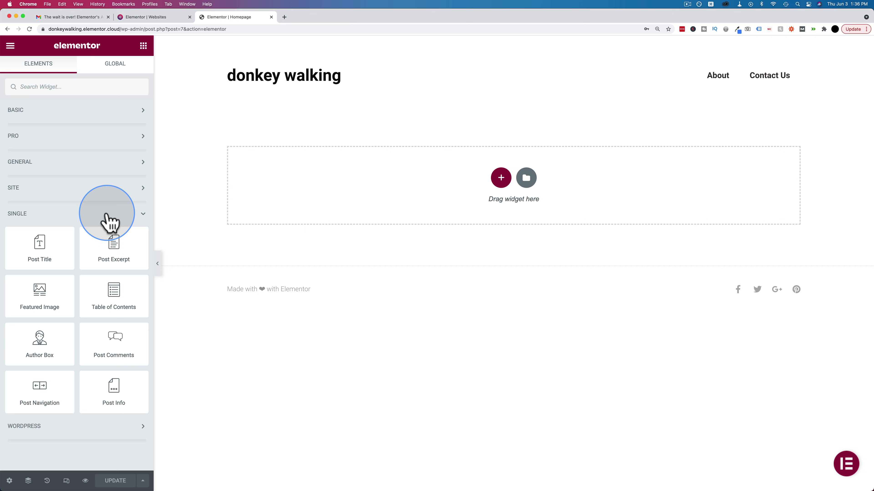
{"action": "left_click", "coordinate": [106, 214]}
{"action": "left_click", "coordinate": [105, 237]}
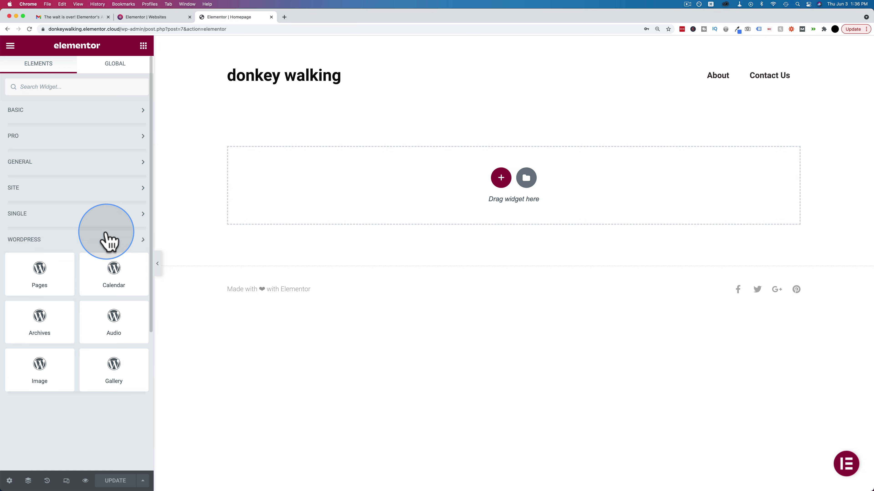
{"action": "left_click", "coordinate": [105, 237]}
{"action": "left_click", "coordinate": [117, 138]}
{"action": "left_click", "coordinate": [118, 112]}
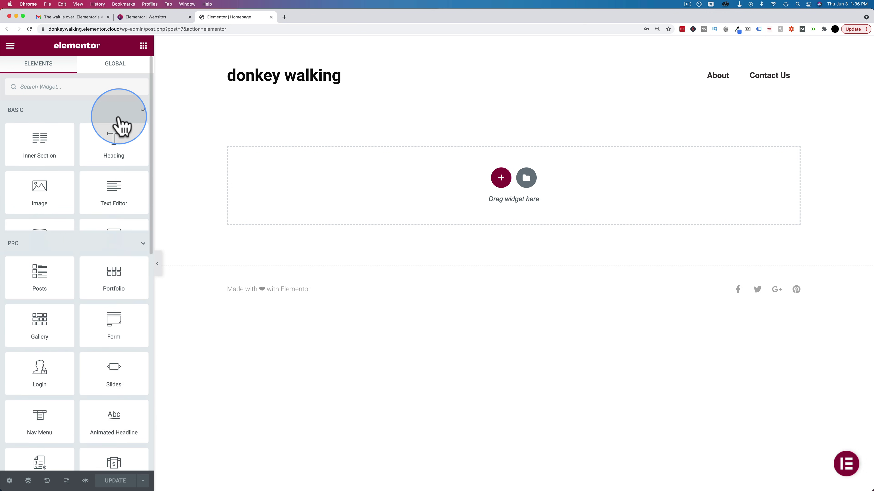
Add a Heading widget at the top of the page reading 'This is the homepage'
{"action": "left_click_drag", "start_coordinate": [119, 118], "coordinate": [308, 203]}
{"action": "triple_click", "coordinate": [361, 106]}
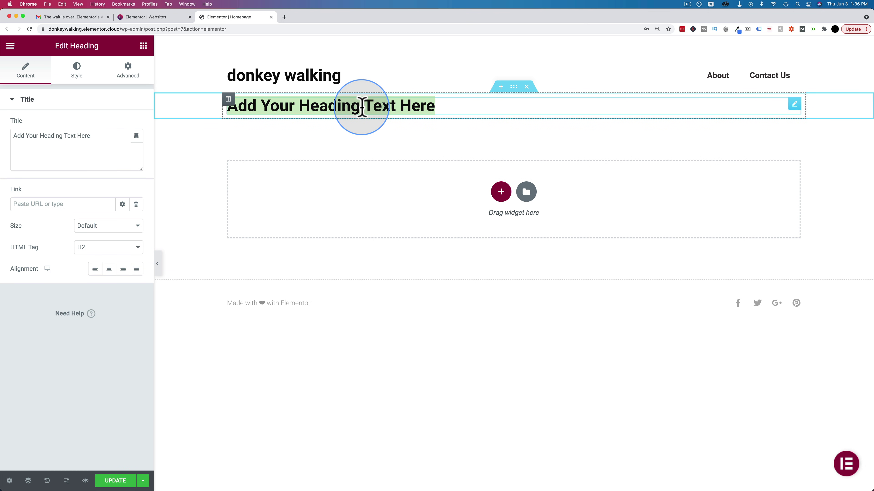
{"action": "type", "text": "Th"}
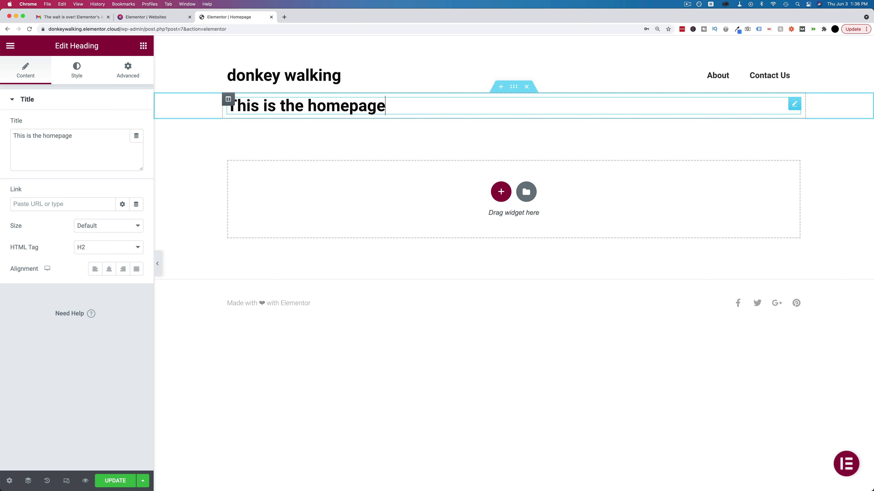
{"action": "type", "text": "is is the homepage"}
Insert the Beauty Salon – Home page template found by searching 'home', with its document settings
{"action": "left_click", "coordinate": [529, 199]}
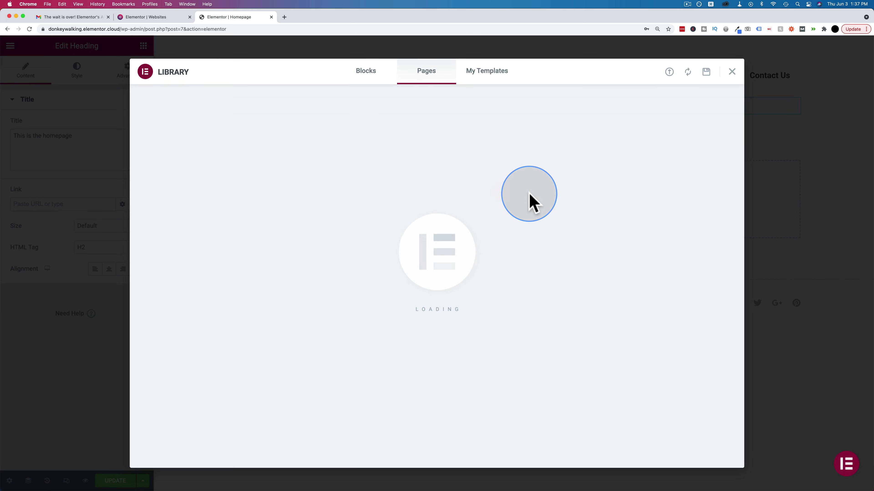
{"action": "left_click", "coordinate": [365, 74]}
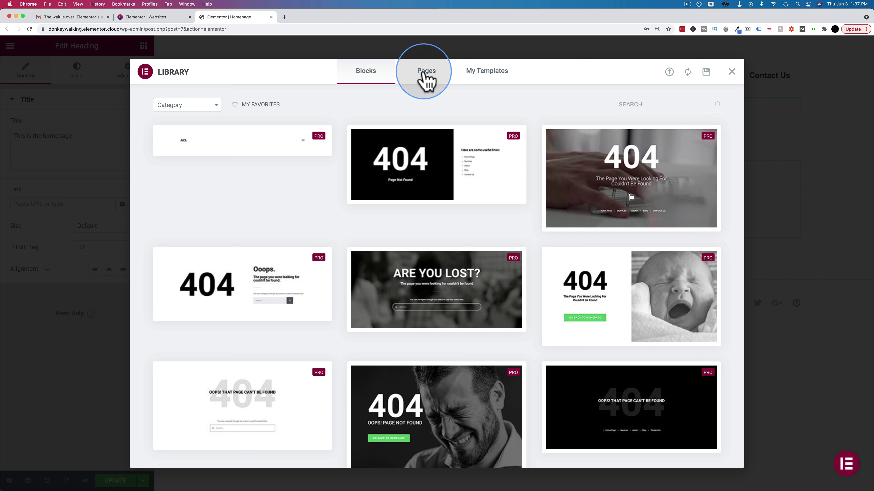
{"action": "left_click", "coordinate": [427, 80]}
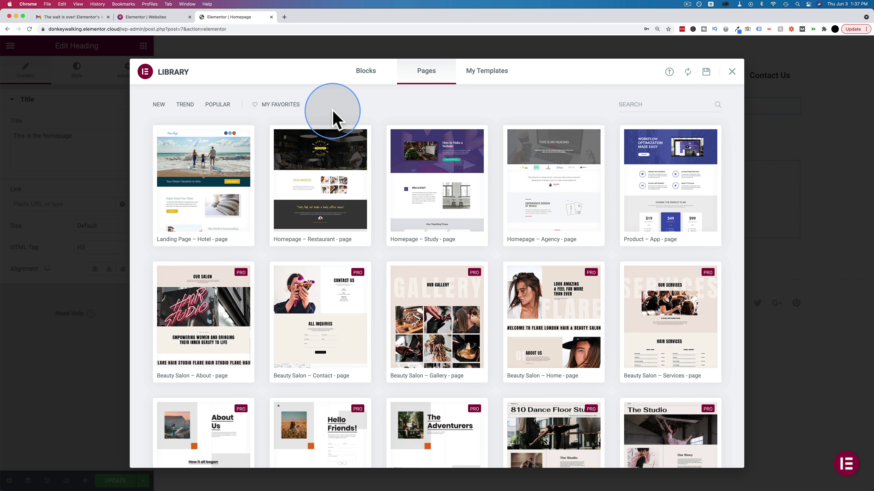
{"action": "left_click", "coordinate": [634, 105]}
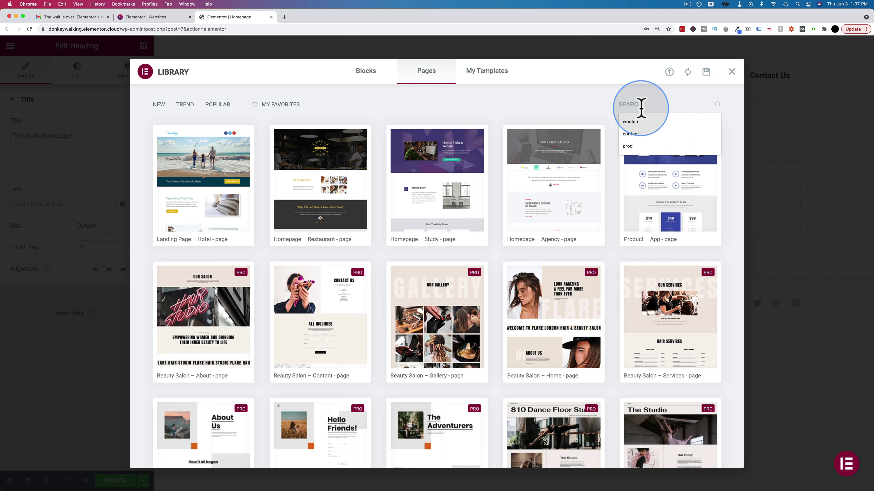
{"action": "type", "text": "home"}
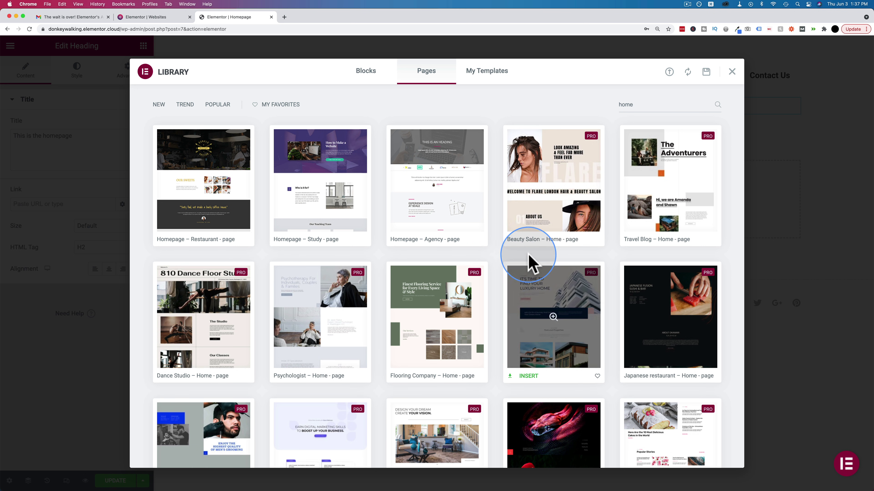
{"action": "left_click", "coordinate": [524, 240]}
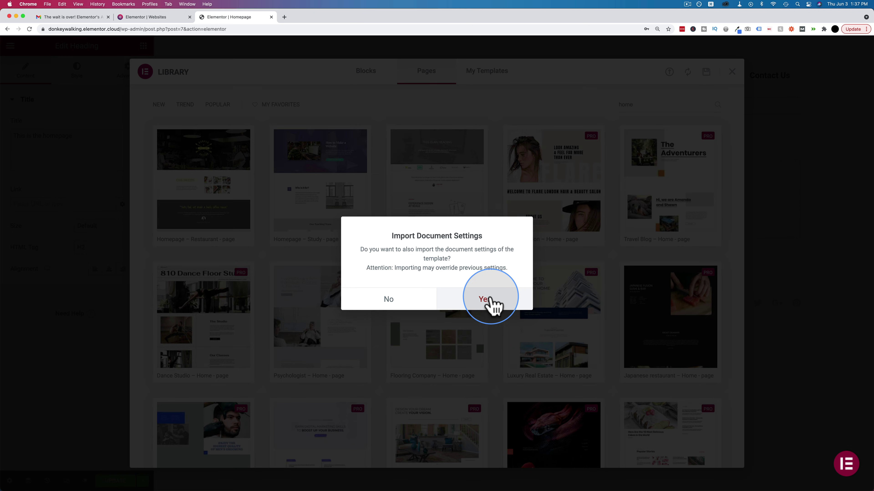
{"action": "left_click", "coordinate": [490, 300]}
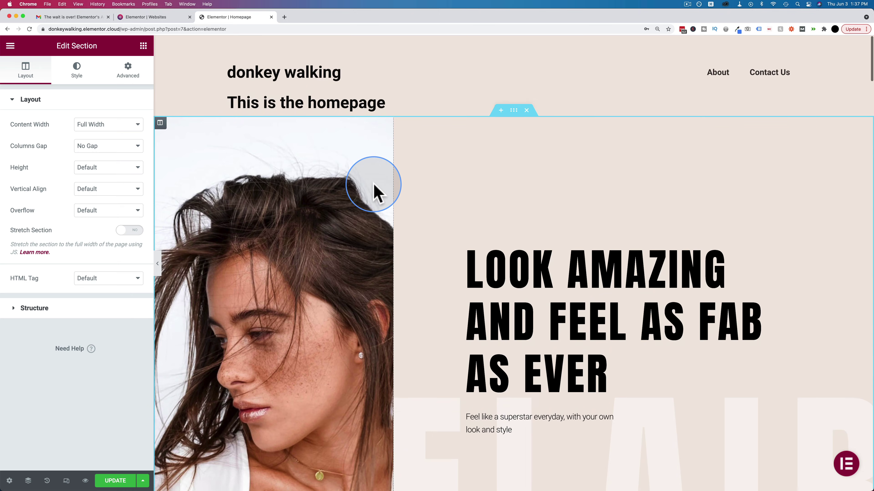
Scroll through the inserted Beauty Salon page, open the Elementor Assistant, and save with UPDATE
{"action": "scroll", "coordinate": [374, 191], "scroll_direction": "down", "scroll_amount": 15}
{"action": "scroll", "coordinate": [374, 191], "scroll_direction": "down", "scroll_amount": 20}
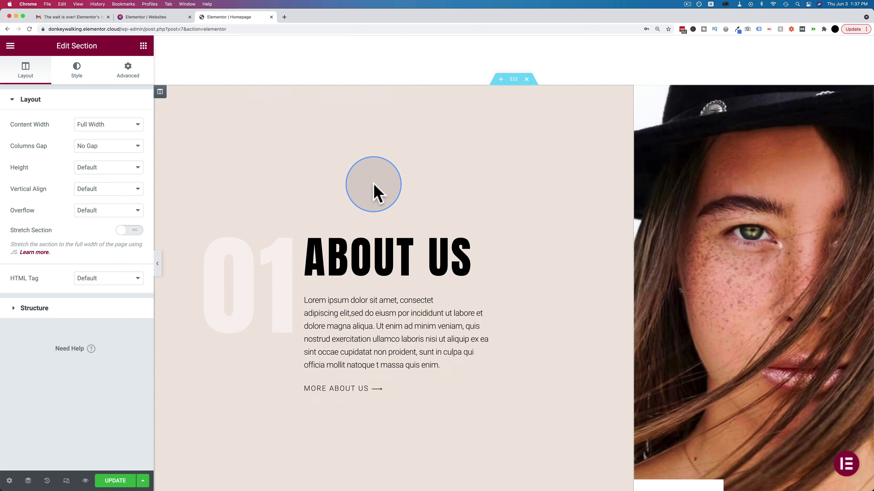
{"action": "scroll", "coordinate": [374, 192], "scroll_direction": "down", "scroll_amount": 20}
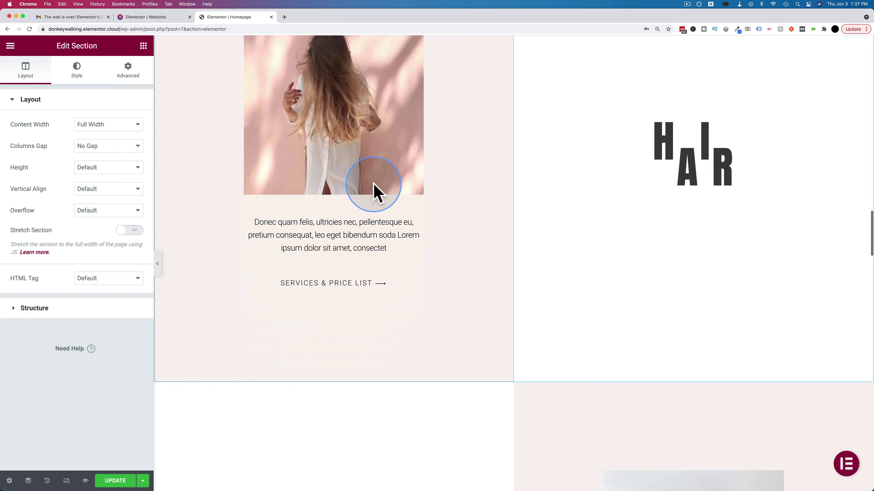
{"action": "scroll", "coordinate": [374, 185], "scroll_direction": "down", "scroll_amount": 20}
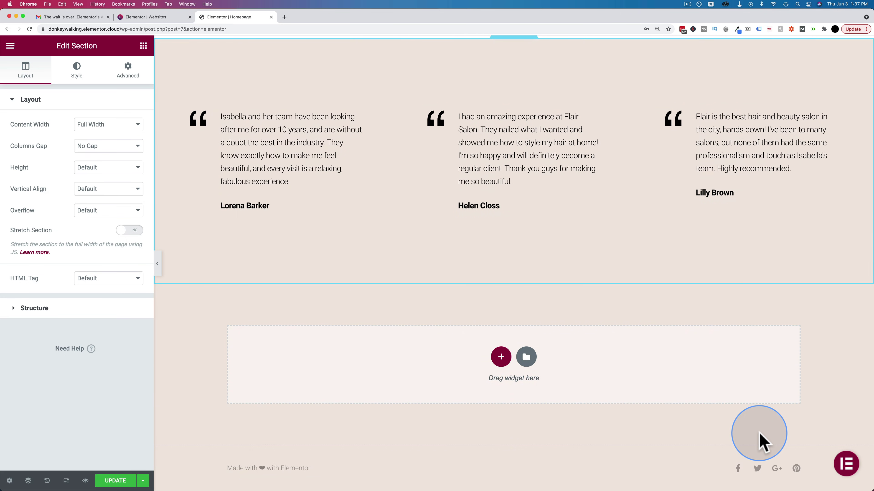
{"action": "left_click", "coordinate": [846, 465]}
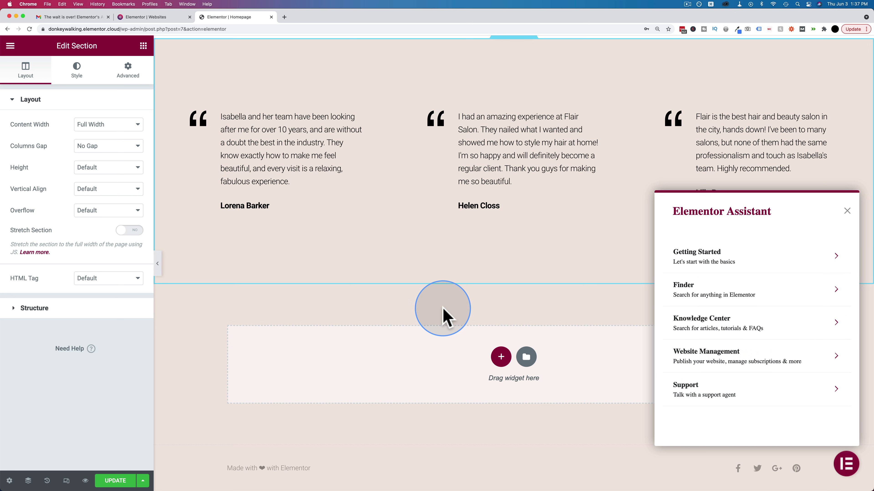
{"action": "left_click", "coordinate": [115, 481]}
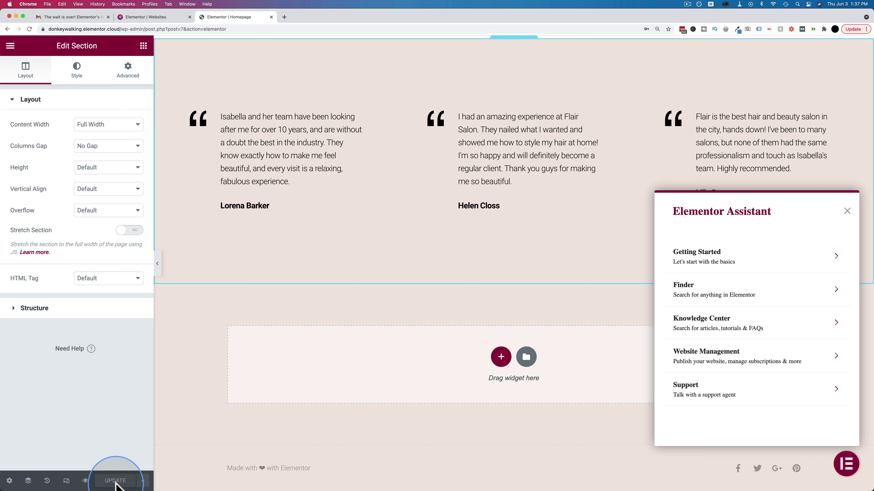
Exit to the WordPress dashboard and view the Recommended tab under Plugins > Add New
{"action": "left_click", "coordinate": [10, 45]}
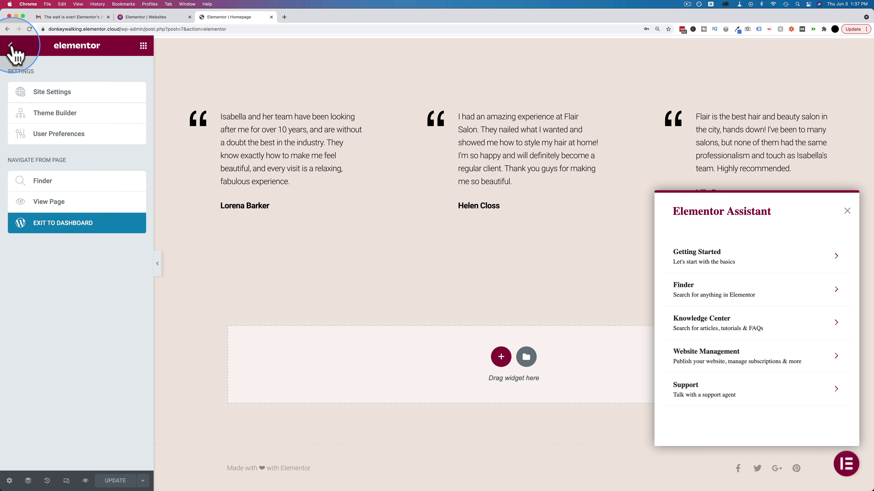
{"action": "left_click", "coordinate": [43, 223]}
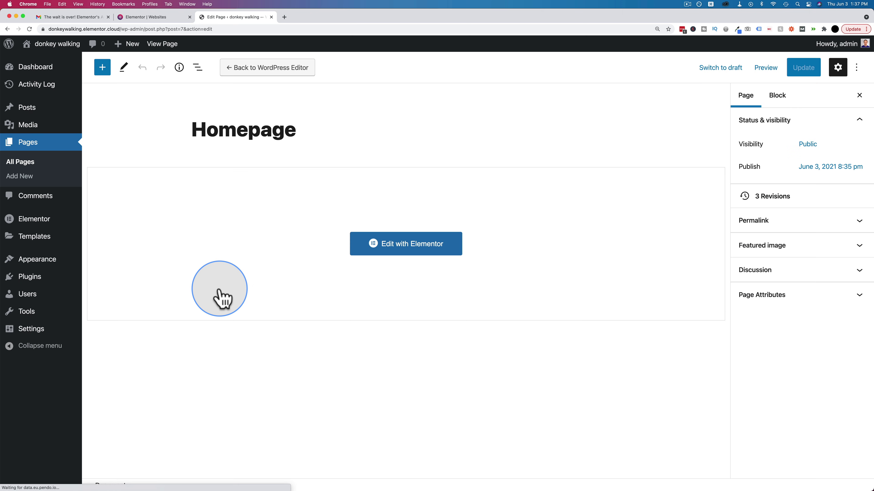
{"action": "left_click", "coordinate": [38, 284]}
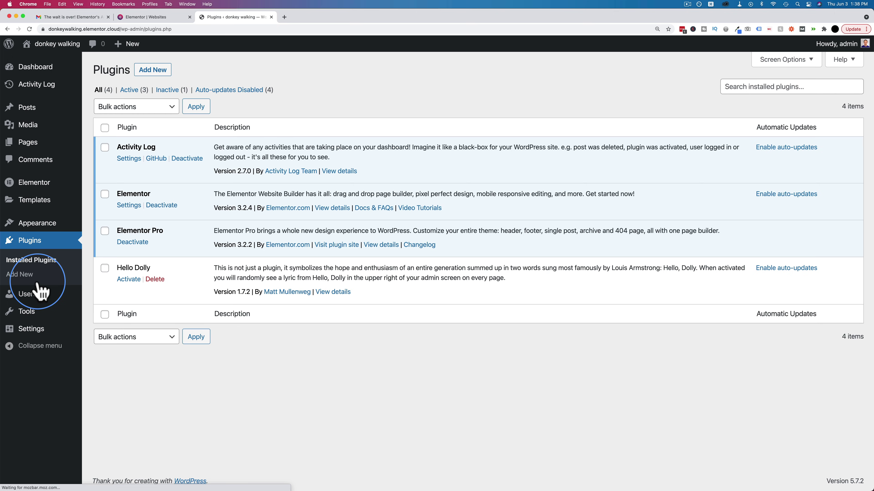
{"action": "left_click", "coordinate": [153, 70]}
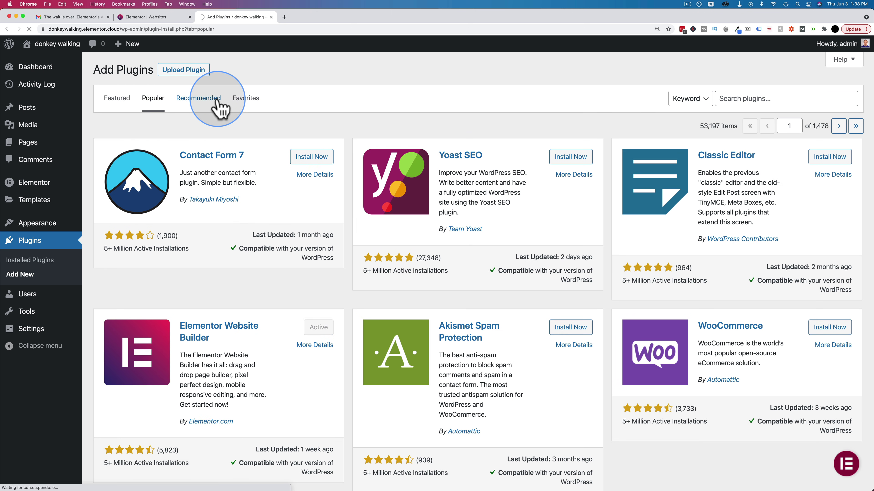
{"action": "left_click", "coordinate": [217, 101]}
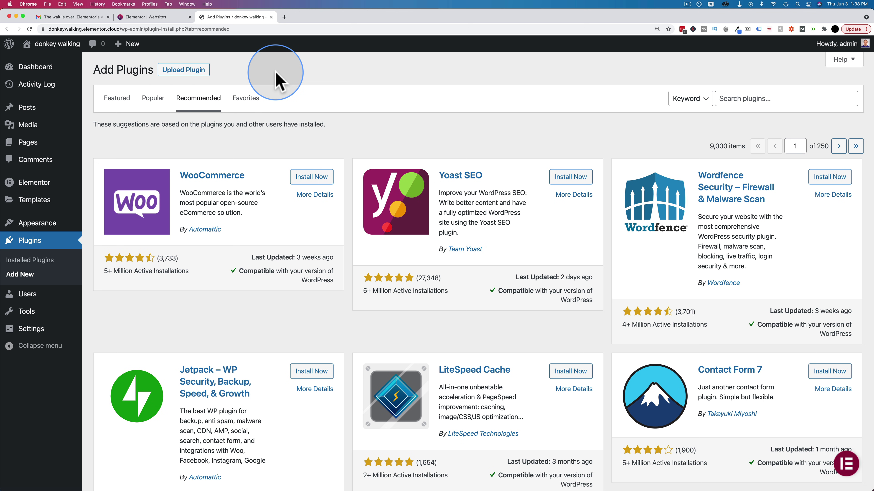
Open the installed Themes page, then browse the Add New plugins screen and its search
{"action": "mouse_move", "coordinate": [64, 225]}
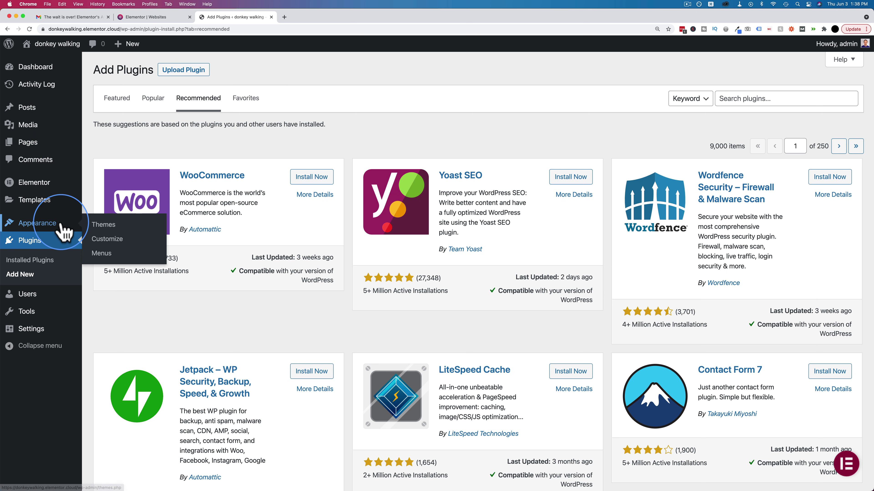
{"action": "left_click", "coordinate": [96, 226]}
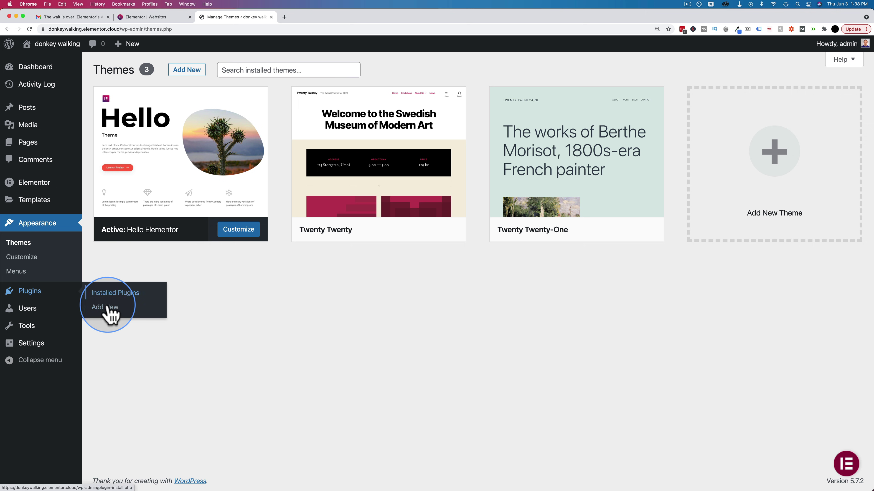
{"action": "left_click", "coordinate": [108, 310]}
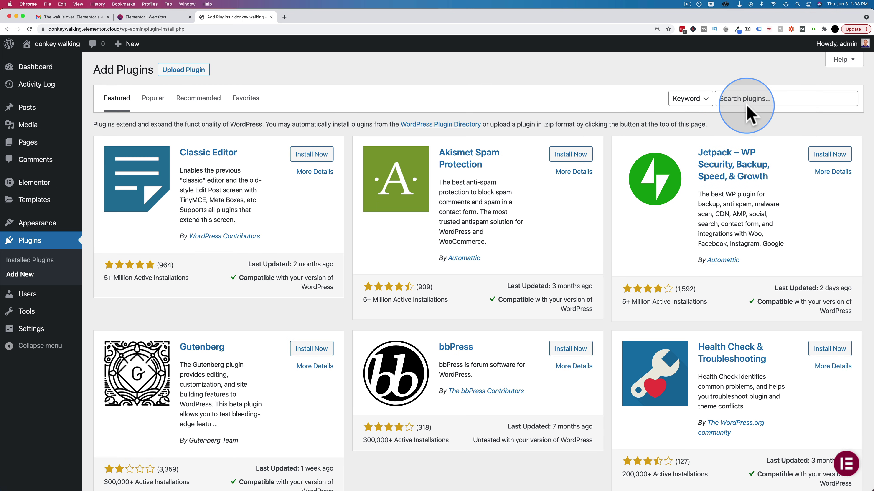
{"action": "left_click", "coordinate": [746, 100]}
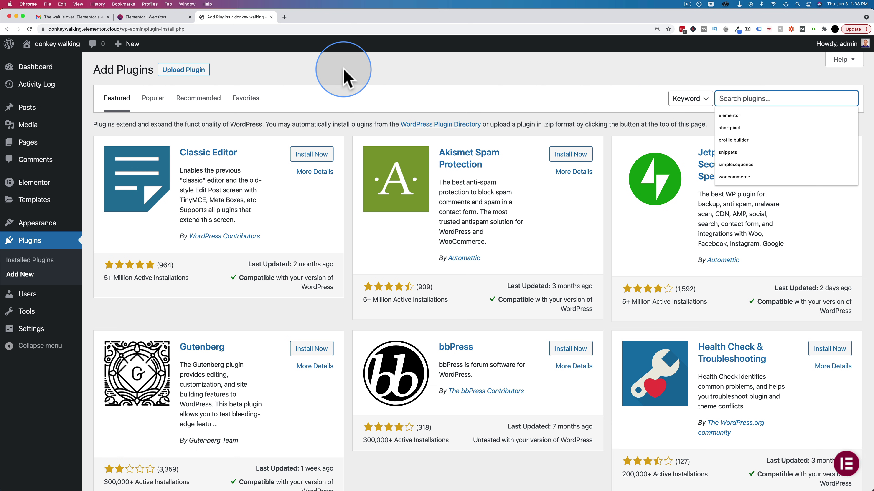
Return to Themes showing Hello Elementor active beside Twenty Twenty and Twenty Twenty-One, trying the theme search
{"action": "mouse_move", "coordinate": [16, 227]}
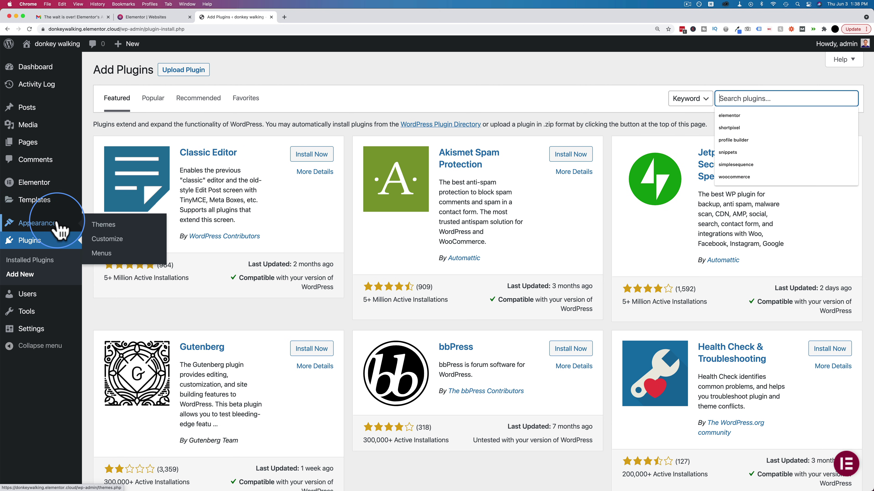
{"action": "left_click", "coordinate": [107, 226]}
{"action": "left_click", "coordinate": [259, 70]}
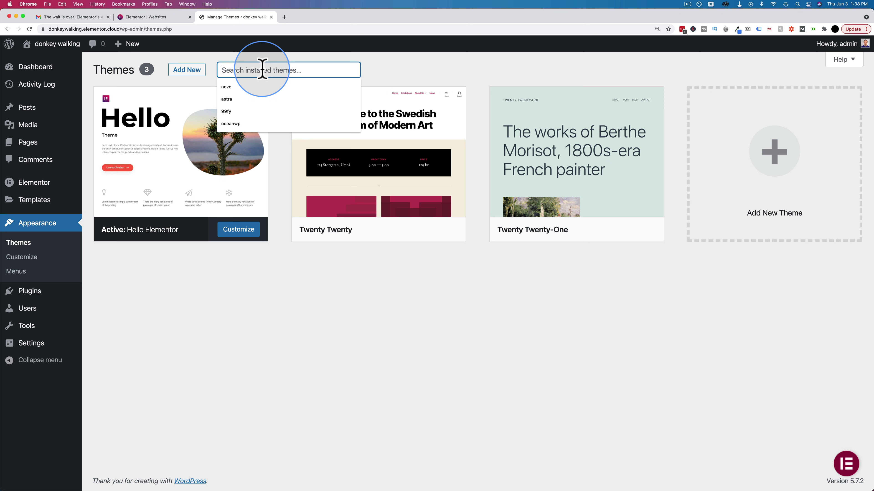
{"action": "left_click", "coordinate": [267, 279]}
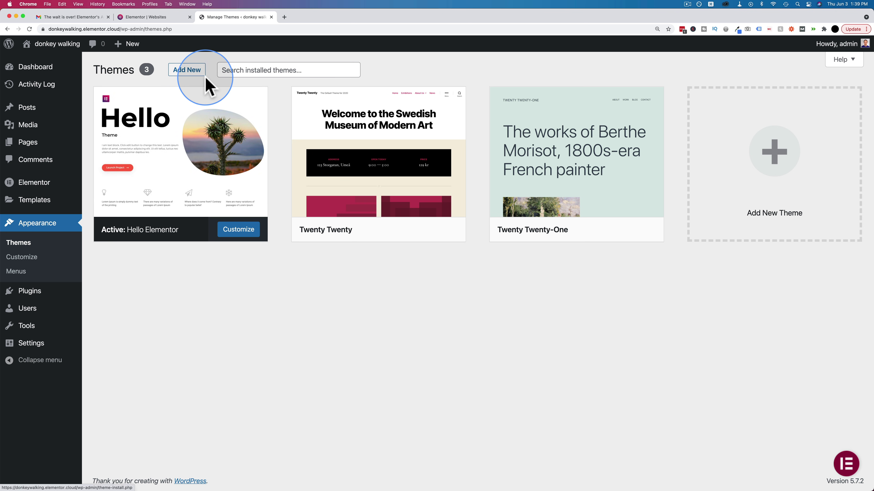
Highlight the $9.90 / month price and one-site-per-subscription note in the Elementor offer email
{"action": "left_click", "coordinate": [84, 17]}
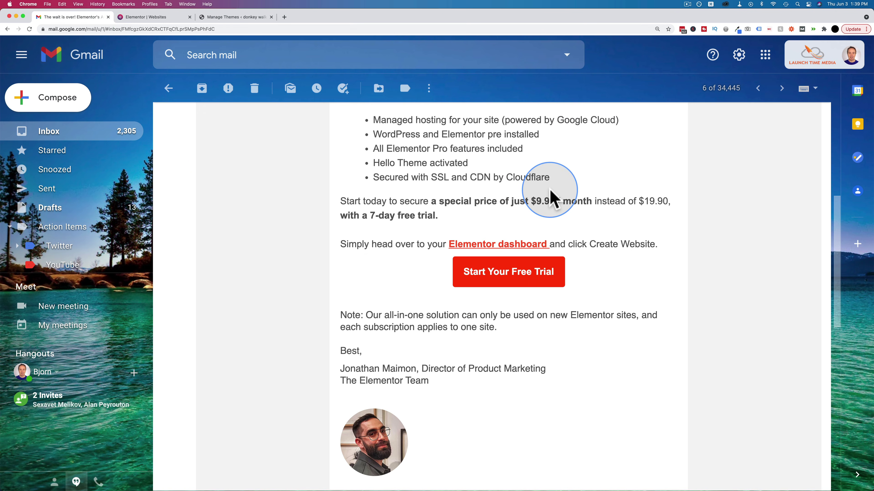
{"action": "left_click_drag", "start_coordinate": [536, 200], "coordinate": [592, 201]}
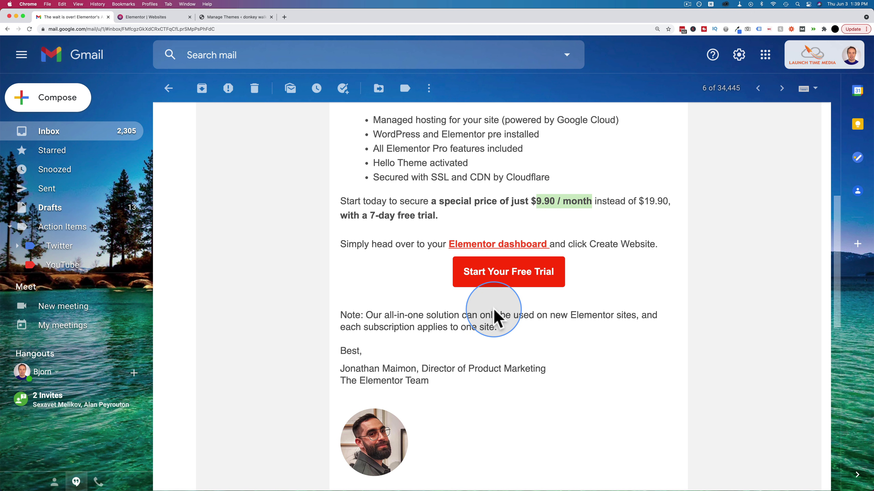
{"action": "left_click_drag", "start_coordinate": [487, 327], "coordinate": [350, 327]}
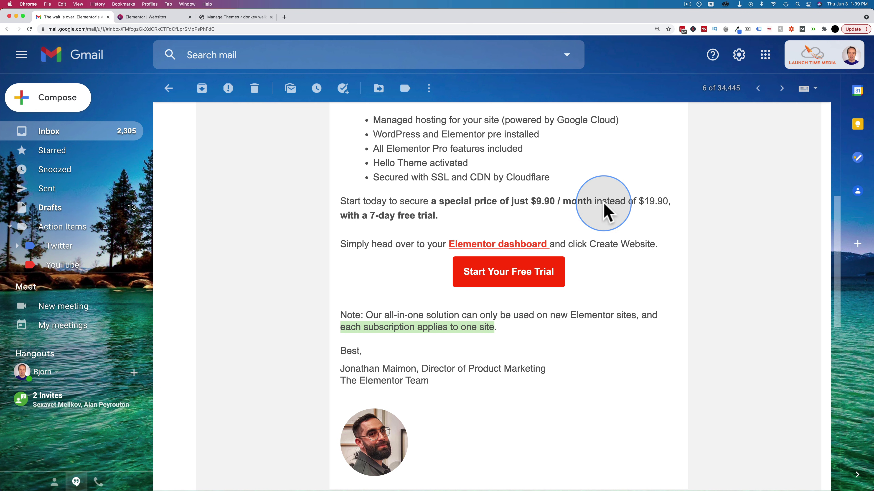
{"action": "left_click", "coordinate": [234, 18]}
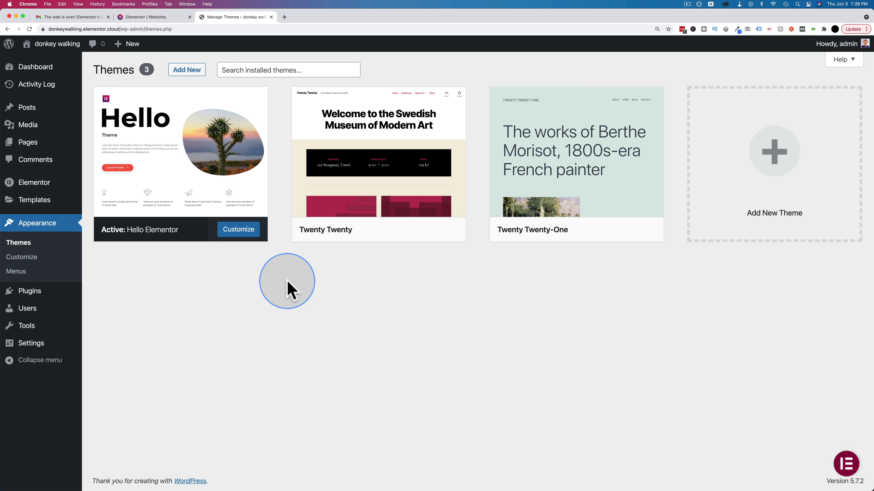
Visit the live donkey walking homepage and load PageSpeed Insights in a new tab
{"action": "mouse_move", "coordinate": [42, 47]}
{"action": "left_click", "coordinate": [42, 62]}
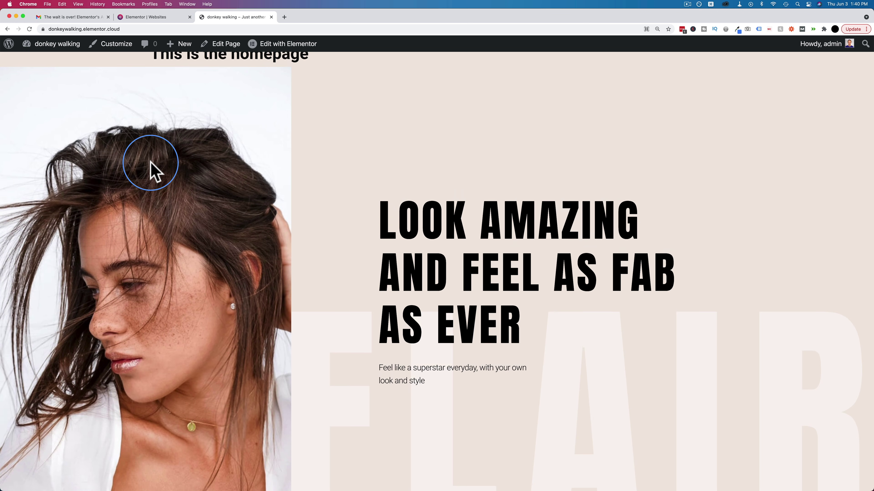
{"action": "scroll", "coordinate": [151, 162], "scroll_direction": "up", "scroll_amount": 2}
{"action": "key", "text": "super+t"}
{"action": "type", "text": "https://developers.google.com/speed/pagespeed/insights/"}
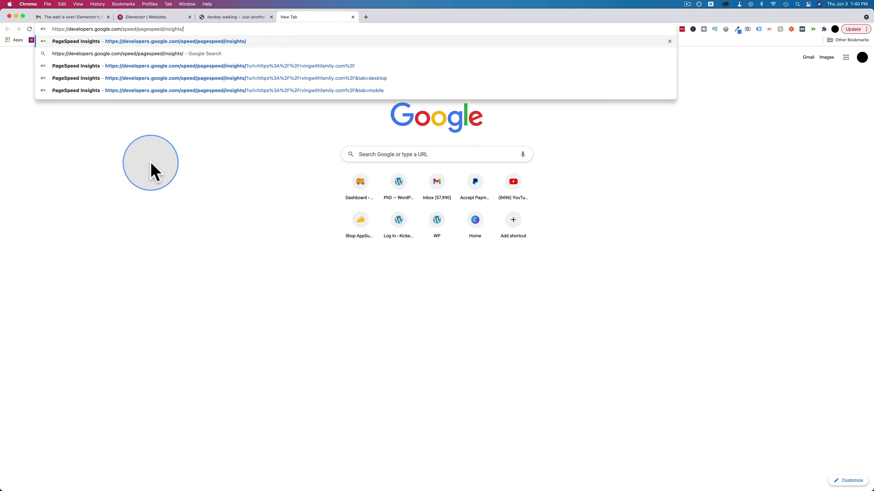
{"action": "key", "text": "Return"}
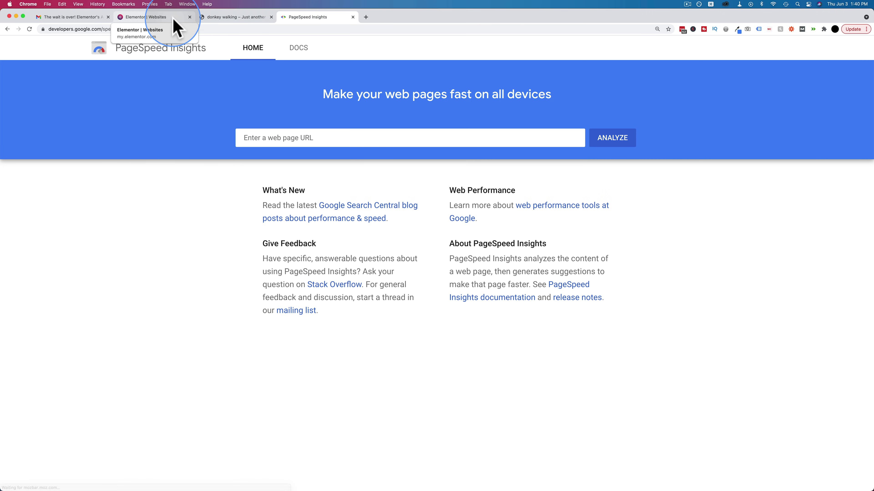
{"action": "left_click", "coordinate": [228, 18]}
{"action": "left_click", "coordinate": [303, 18]}
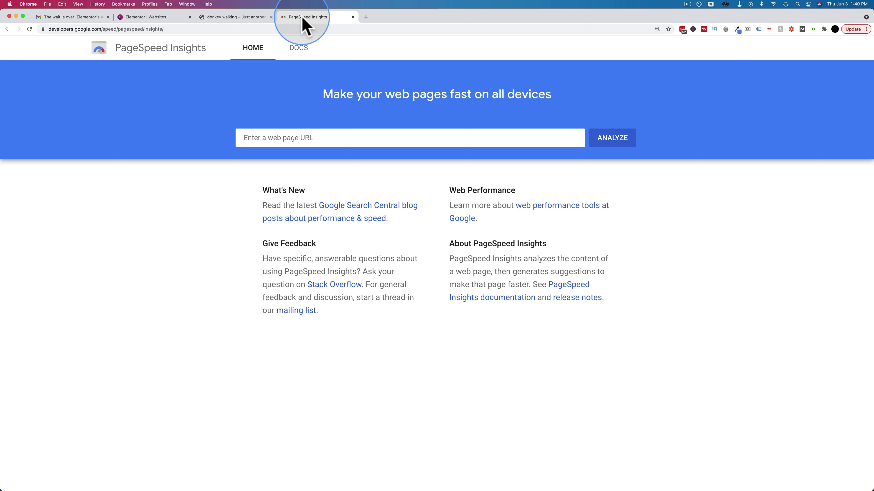
Analyze donkeywalking.elementor.cloud, reviewing the desktop score of 98 and mobile score of 89
{"action": "left_click", "coordinate": [333, 137]}
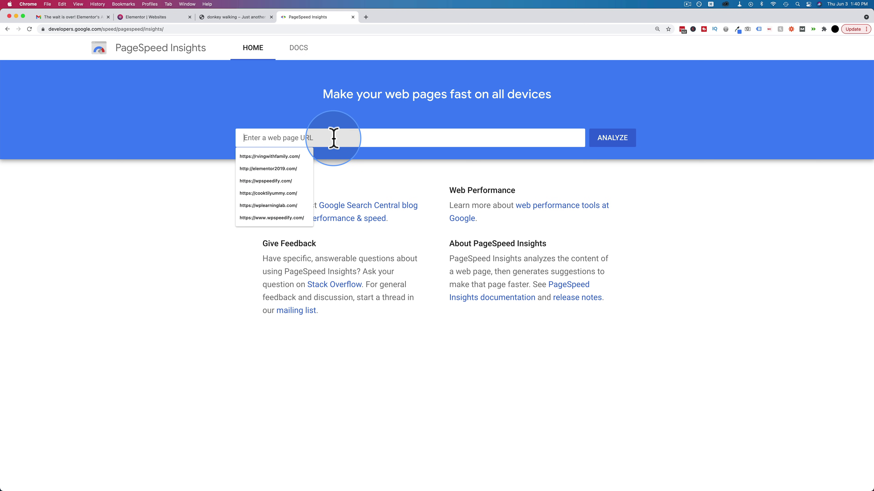
{"action": "type", "text": "https://donkeywalking.elementor.cloud/"}
{"action": "left_click", "coordinate": [621, 145]}
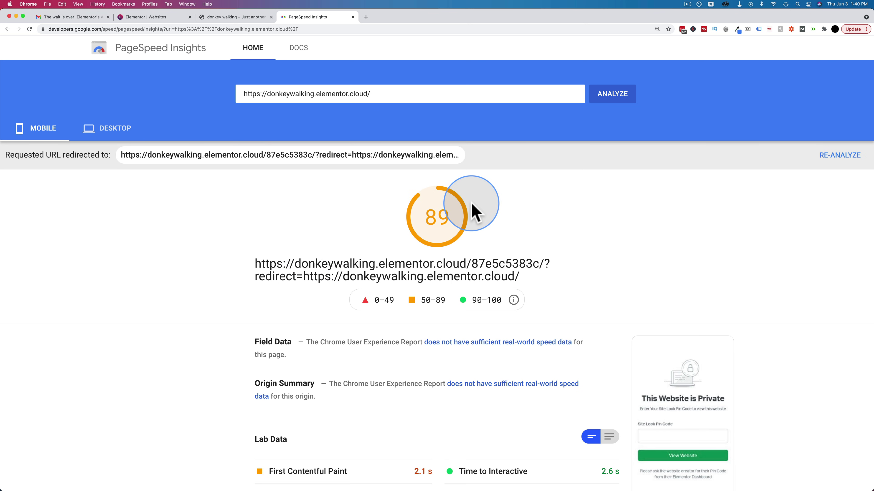
{"action": "scroll", "coordinate": [237, 251], "scroll_direction": "down", "scroll_amount": 2}
{"action": "scroll", "coordinate": [238, 251], "scroll_direction": "down", "scroll_amount": 3}
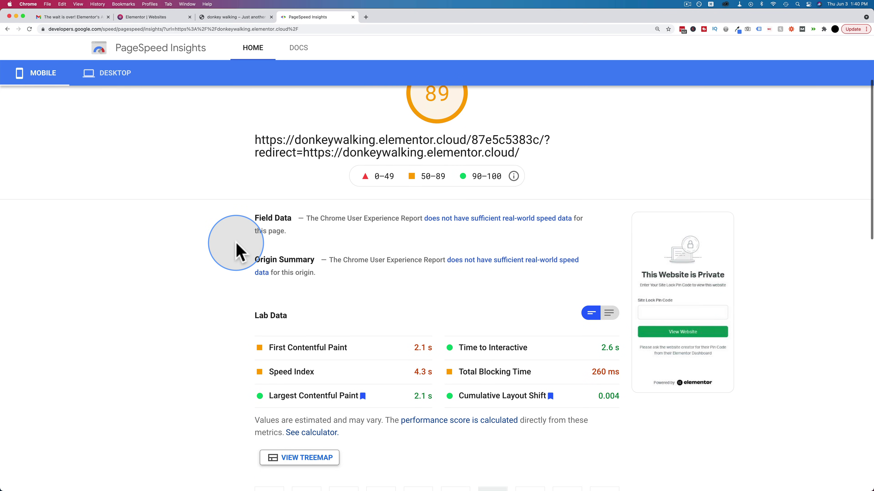
{"action": "scroll", "coordinate": [237, 252], "scroll_direction": "up", "scroll_amount": 4}
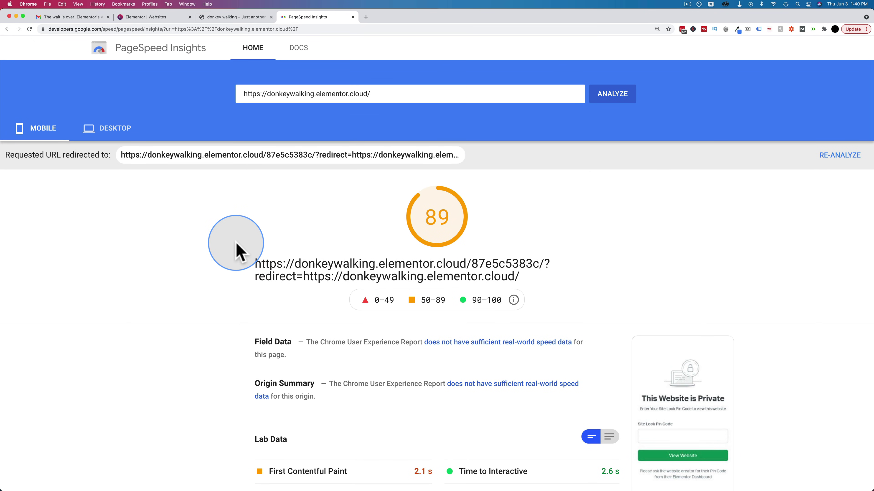
{"action": "left_click", "coordinate": [119, 131]}
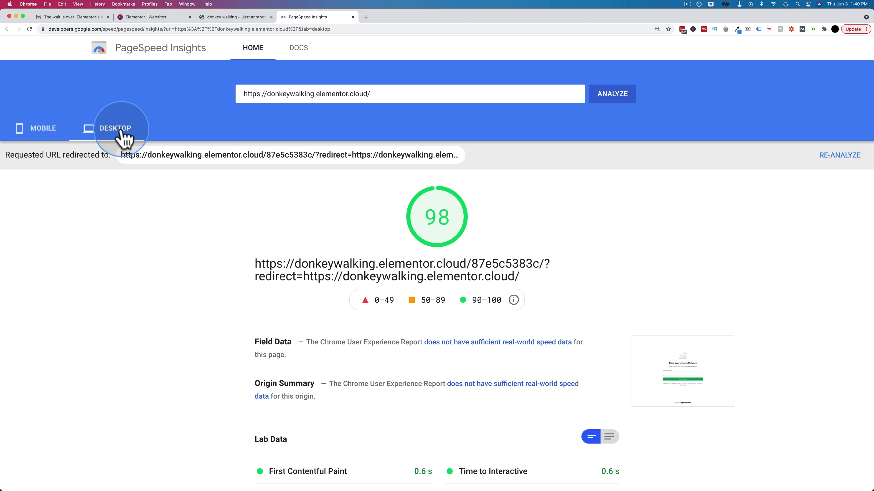
{"action": "scroll", "coordinate": [355, 230], "scroll_direction": "down", "scroll_amount": 3}
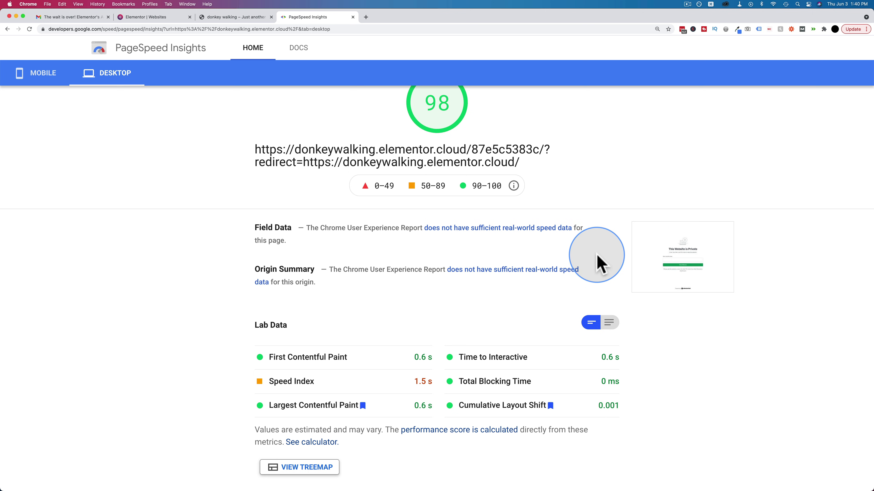
{"action": "scroll", "coordinate": [595, 209], "scroll_direction": "up", "scroll_amount": 3}
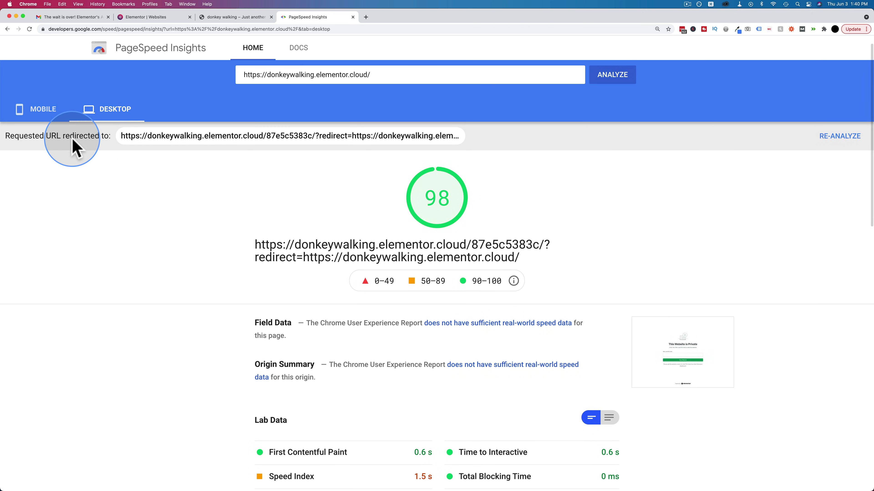
{"action": "left_click", "coordinate": [43, 109]}
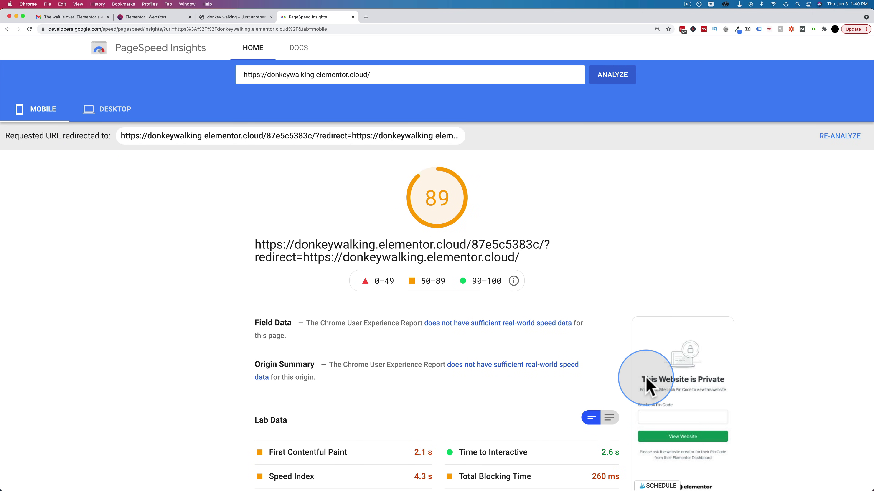
Go from the Elementor websites dashboard to the donkey walking site's WordPress dashboard
{"action": "left_click", "coordinate": [90, 17]}
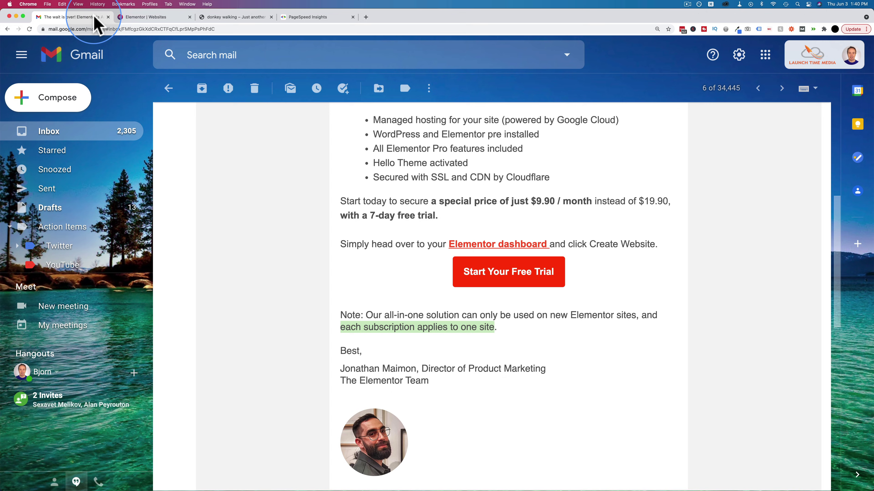
{"action": "left_click", "coordinate": [160, 19]}
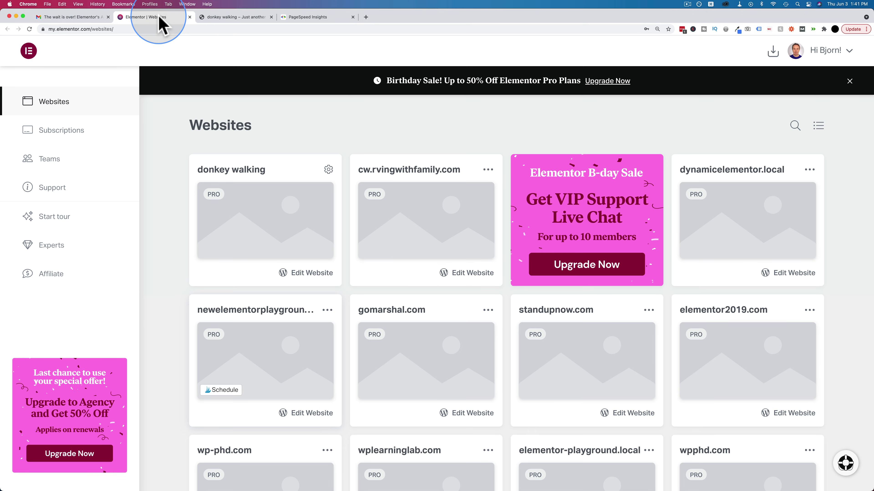
{"action": "left_click", "coordinate": [236, 19]}
{"action": "left_click", "coordinate": [50, 44]}
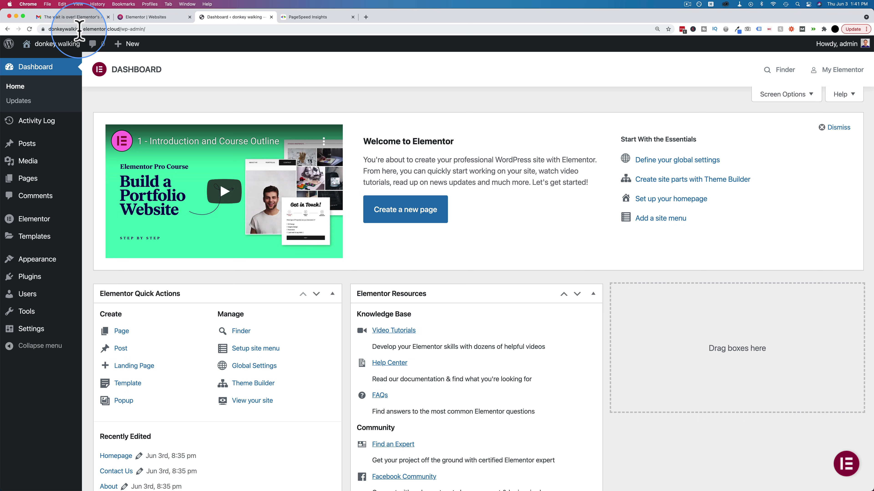
Copy the site address, load it in a private window showing the PIN lock page, then close it
{"action": "left_click", "coordinate": [79, 30]}
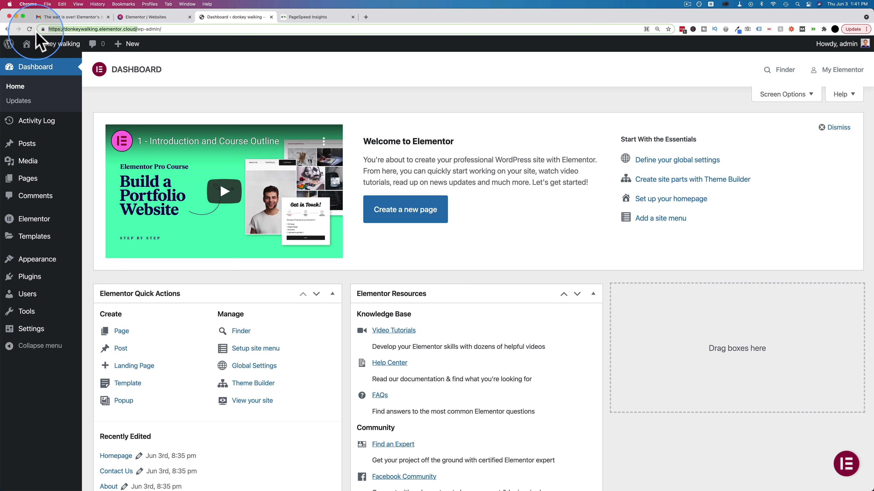
{"action": "key", "text": "super+c"}
{"action": "key", "text": "super+shift+n"}
{"action": "key", "text": "super+v"}
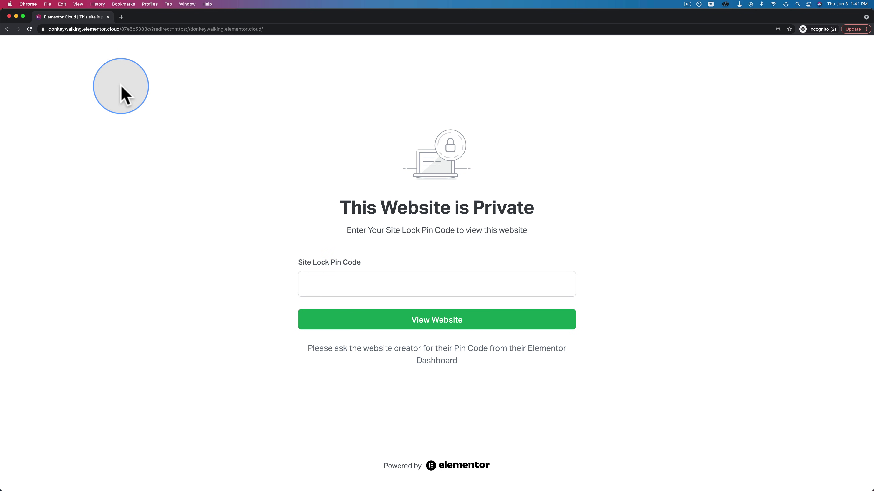
{"action": "key", "text": "super+w"}
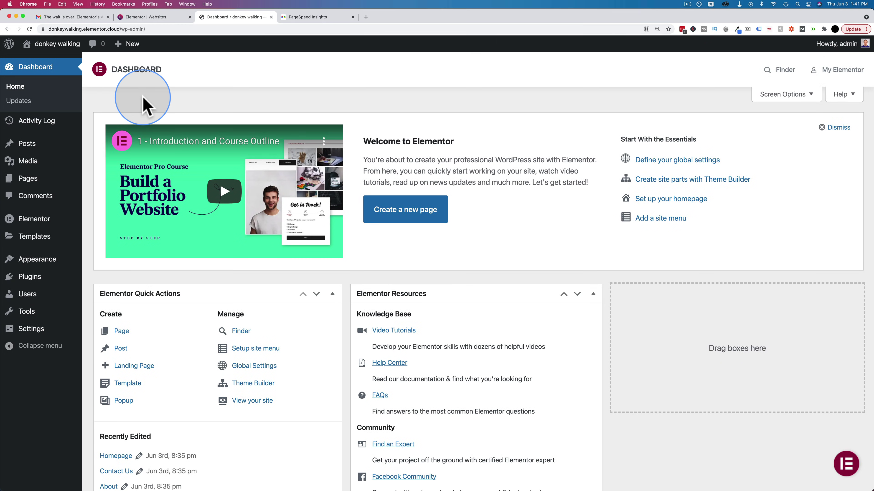
Open donkey walking's Website Management page through the Elementor Assistant panel
{"action": "scroll", "coordinate": [584, 114], "scroll_direction": "down", "scroll_amount": 5}
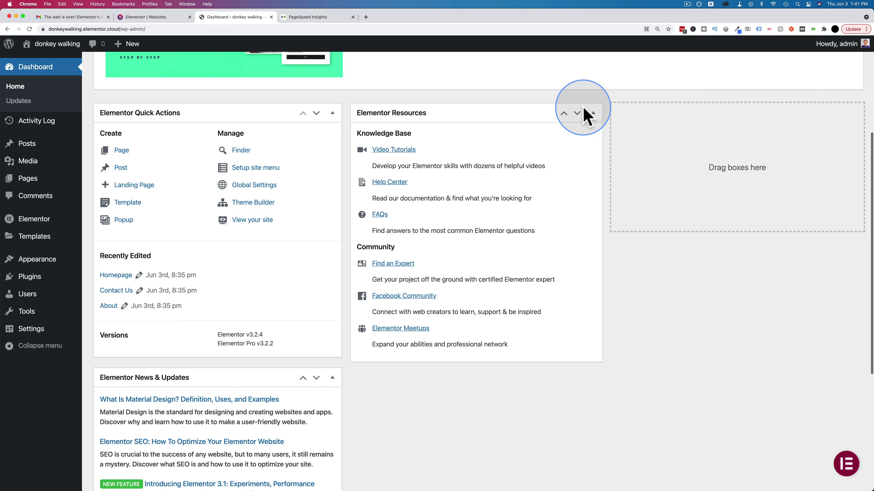
{"action": "scroll", "coordinate": [585, 114], "scroll_direction": "down", "scroll_amount": 6}
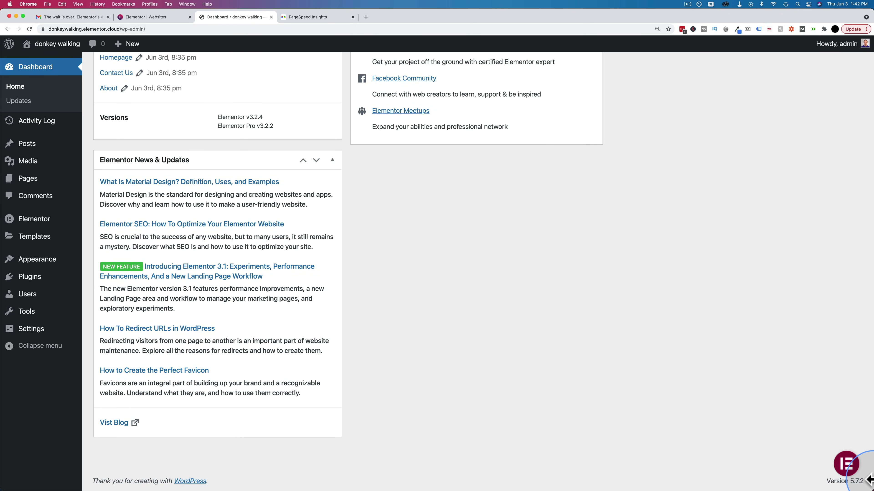
{"action": "left_click", "coordinate": [854, 470]}
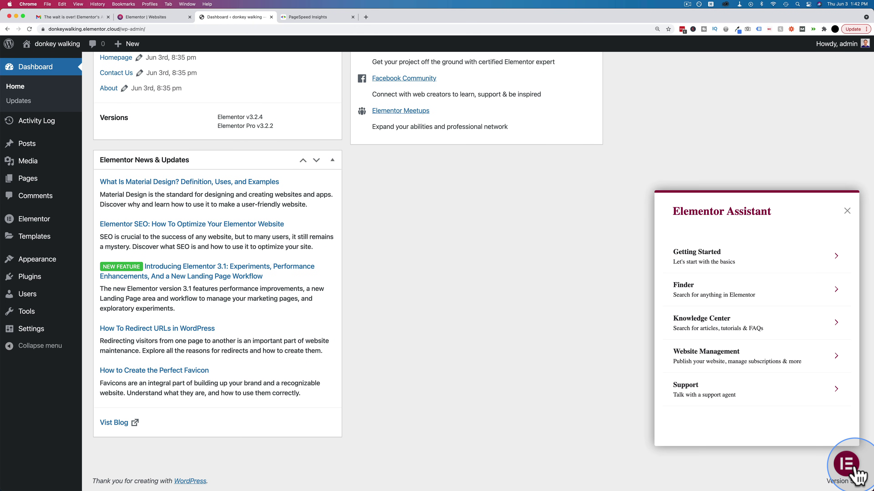
{"action": "left_click", "coordinate": [686, 366]}
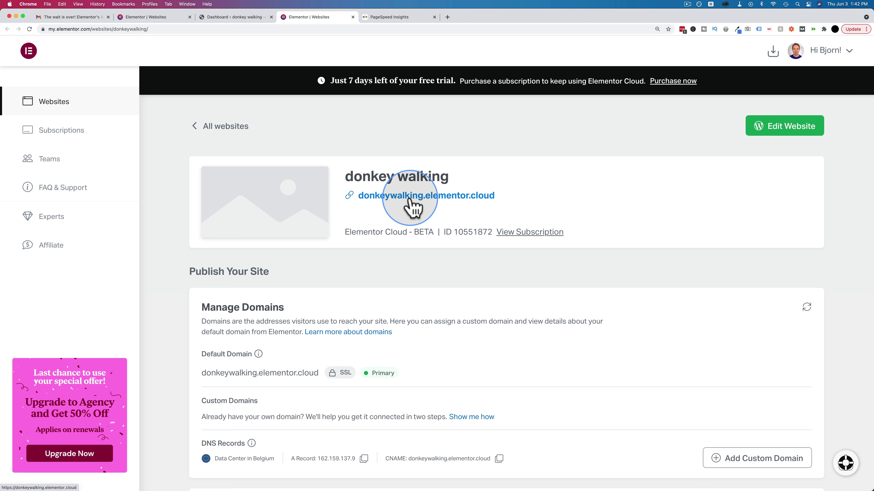
Highlight the free-trial days-left notice and the default domain donkeywalking.elementor.cloud
{"action": "left_click_drag", "start_coordinate": [332, 80], "coordinate": [466, 78]}
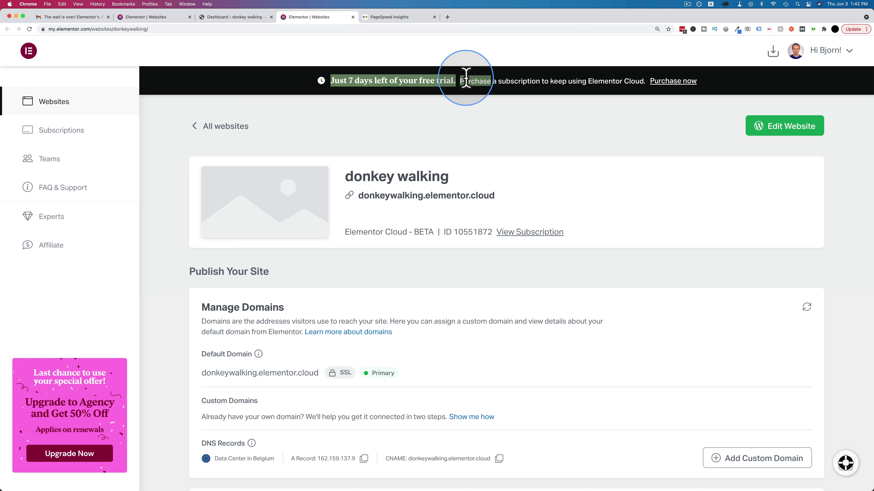
{"action": "scroll", "coordinate": [463, 129], "scroll_direction": "down", "scroll_amount": 5}
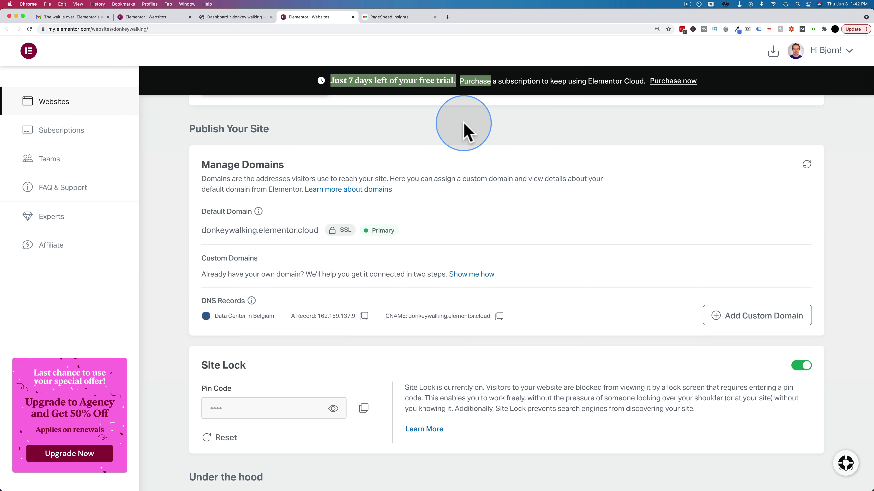
{"action": "left_click", "coordinate": [232, 231]}
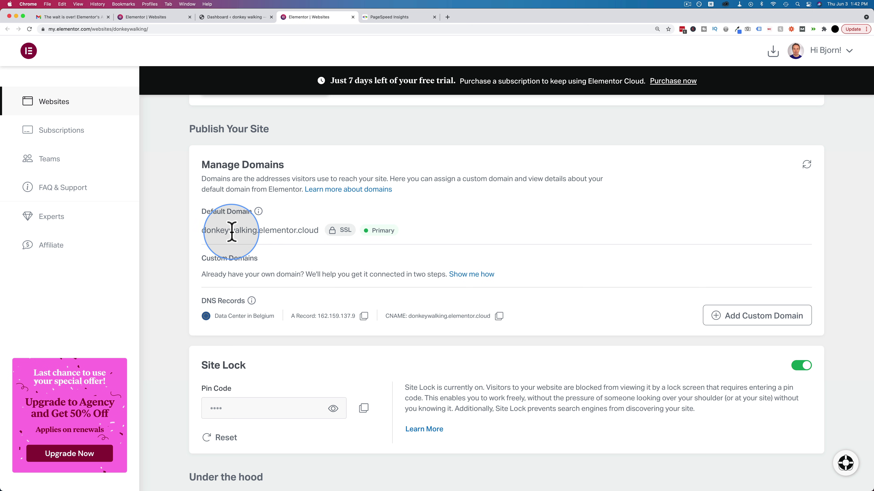
{"action": "left_click_drag", "start_coordinate": [231, 230], "coordinate": [296, 231]}
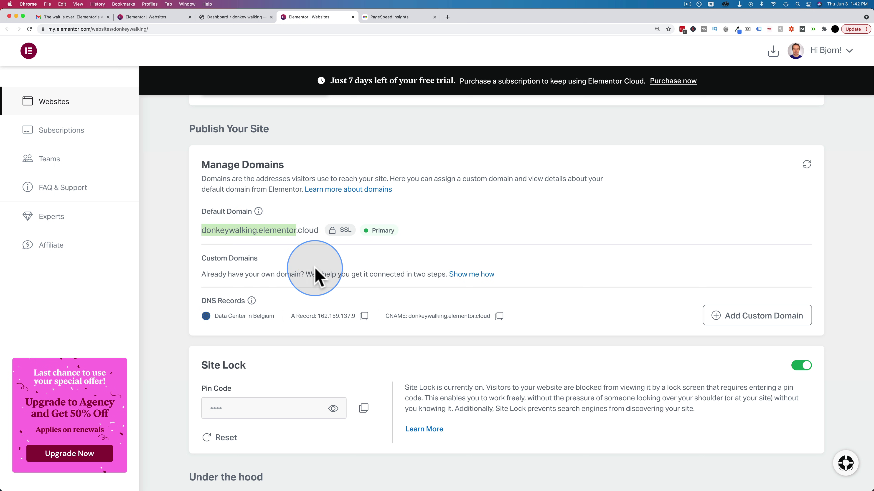
Scroll through Manage Domains, Site Lock and Backups, then go back to All websites
{"action": "scroll", "coordinate": [315, 272], "scroll_direction": "down", "scroll_amount": 5}
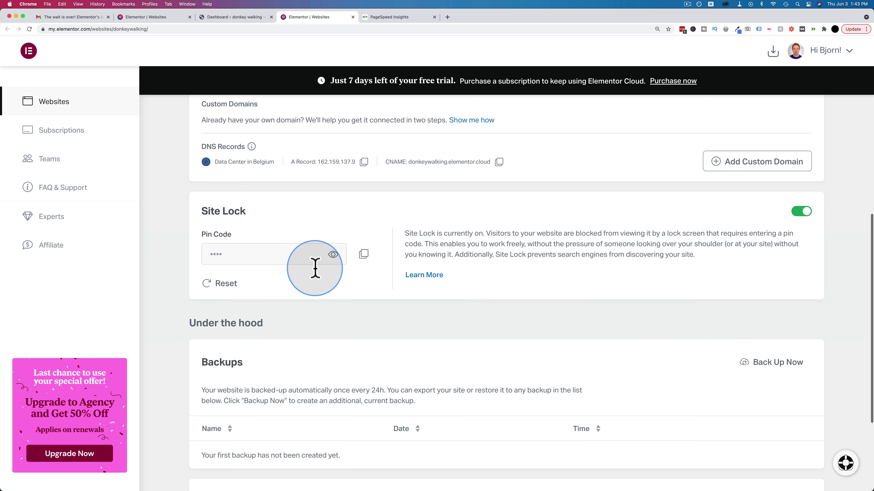
{"action": "scroll", "coordinate": [443, 203], "scroll_direction": "up", "scroll_amount": 3}
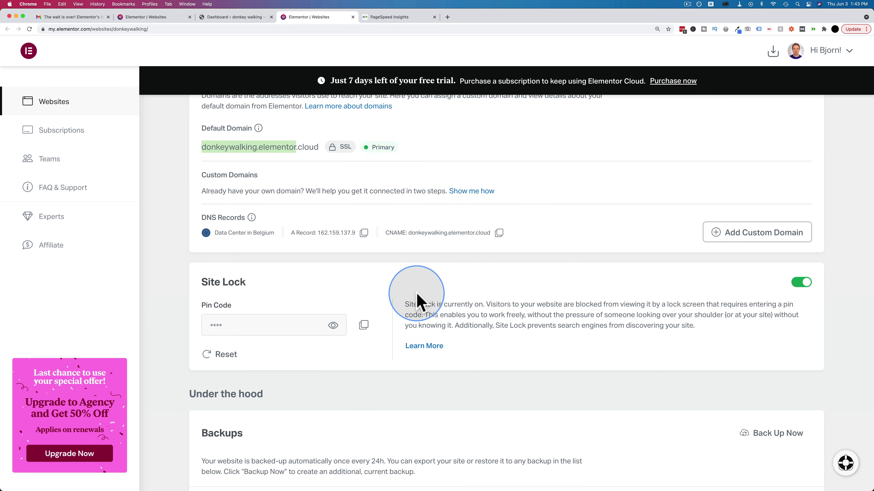
{"action": "scroll", "coordinate": [440, 286], "scroll_direction": "down", "scroll_amount": 6}
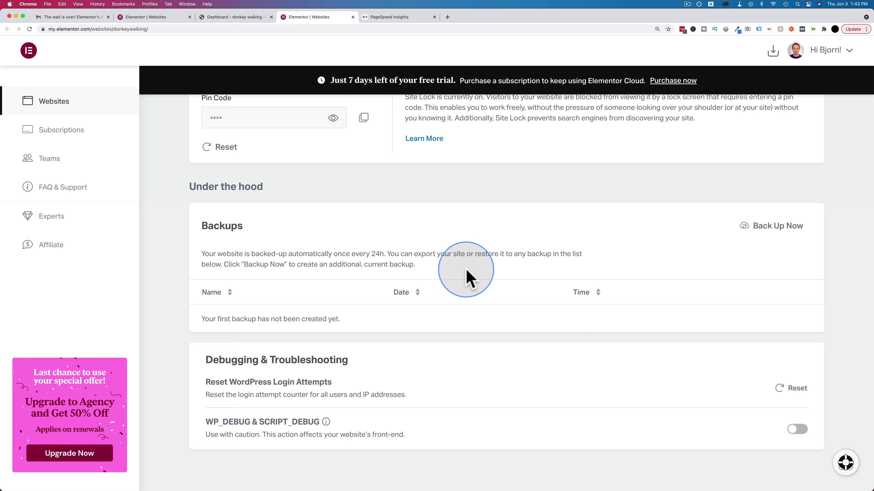
{"action": "scroll", "coordinate": [449, 426], "scroll_direction": "up", "scroll_amount": 12}
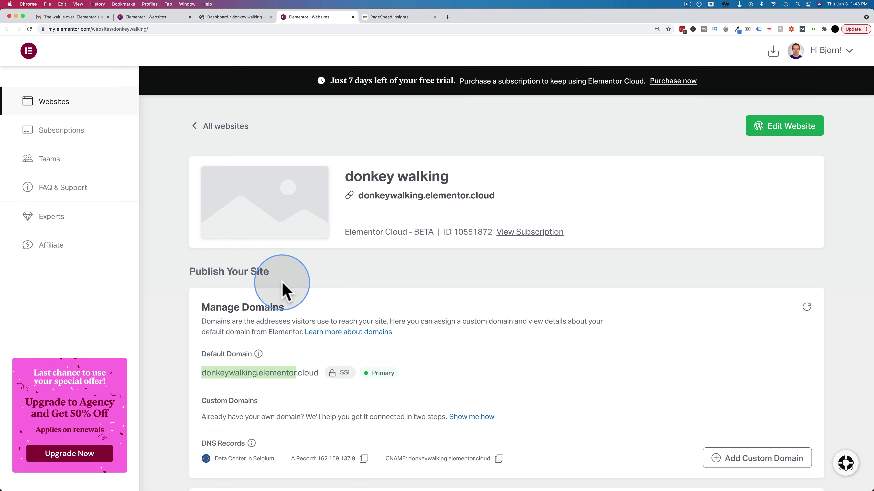
{"action": "scroll", "coordinate": [282, 289], "scroll_direction": "down", "scroll_amount": 6}
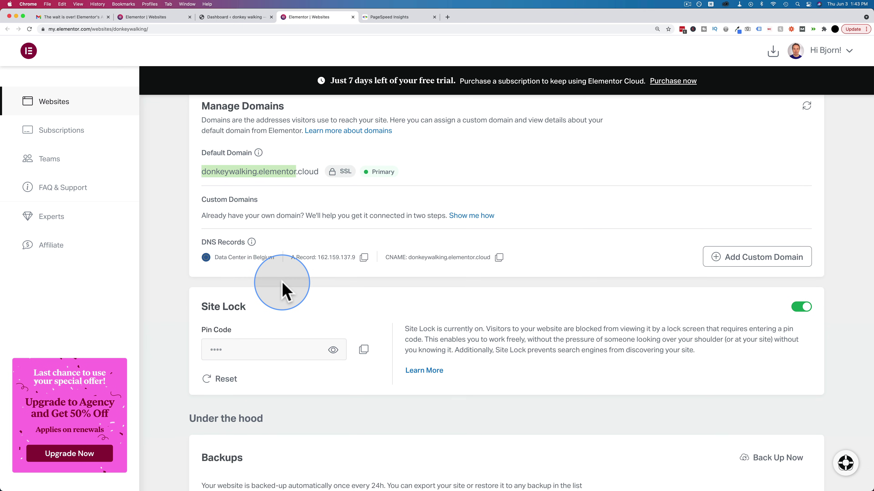
{"action": "scroll", "coordinate": [282, 289], "scroll_direction": "down", "scroll_amount": 7}
{"action": "scroll", "coordinate": [282, 289], "scroll_direction": "up", "scroll_amount": 12}
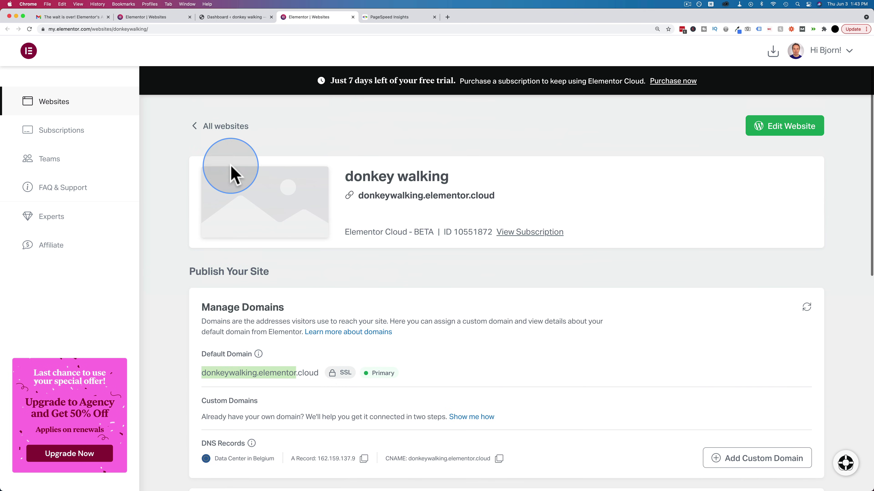
{"action": "left_click", "coordinate": [215, 132]}
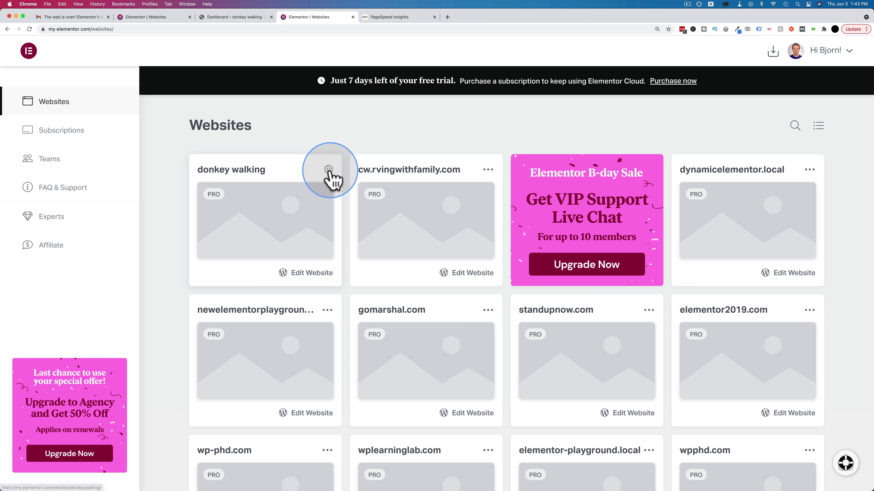
View donkey walking's Elementor Cloud - BETA subscription, highlighting the 7-day trial-ending notice, then go back
{"action": "left_click", "coordinate": [332, 180]}
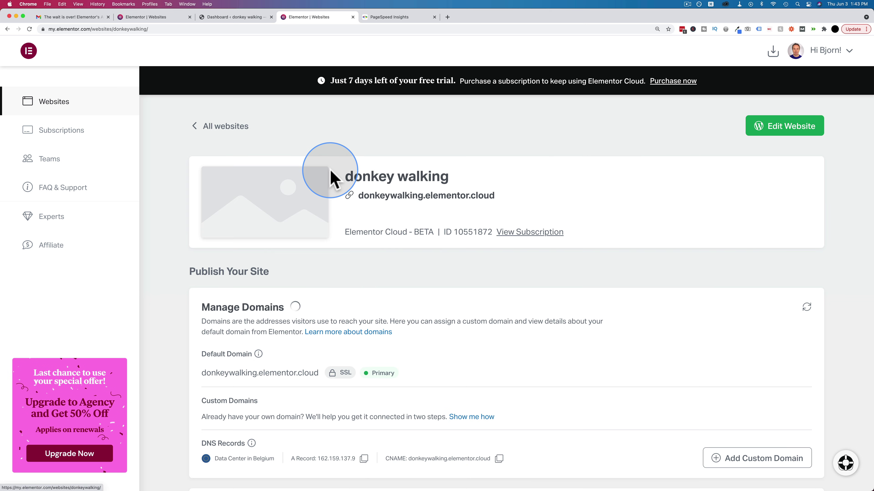
{"action": "left_click", "coordinate": [515, 233]}
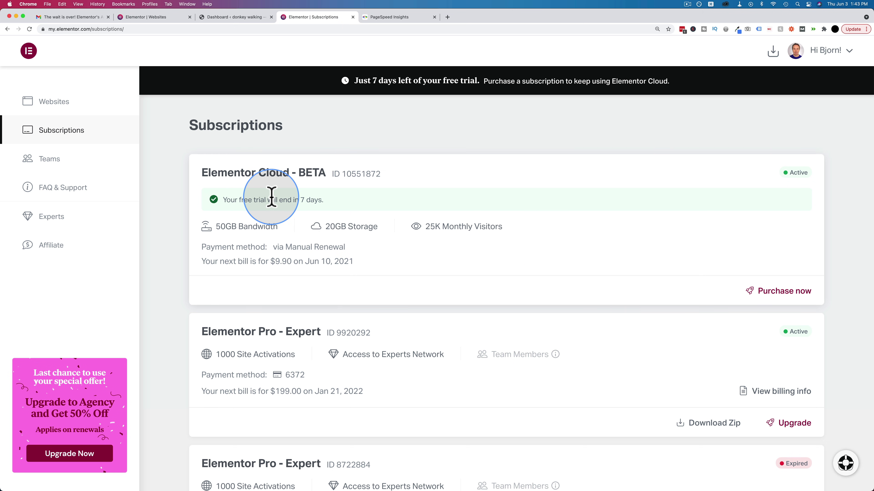
{"action": "left_click_drag", "start_coordinate": [222, 200], "coordinate": [337, 203]}
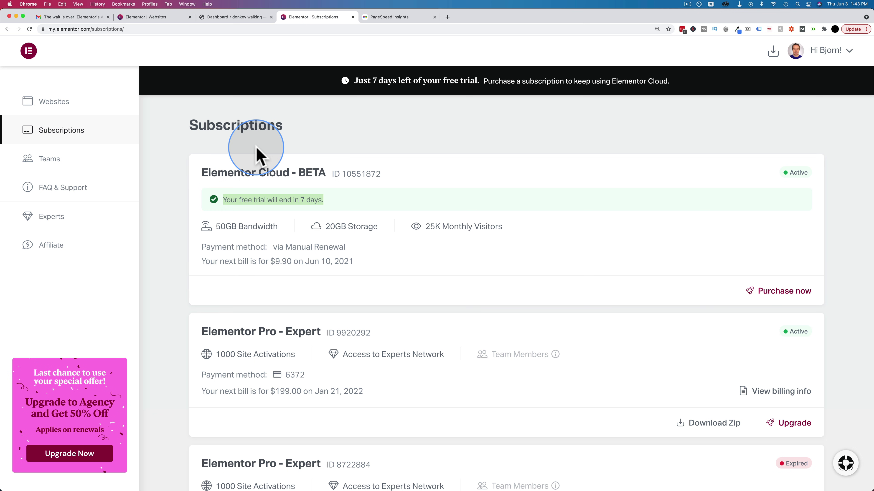
{"action": "left_click", "coordinate": [8, 29]}
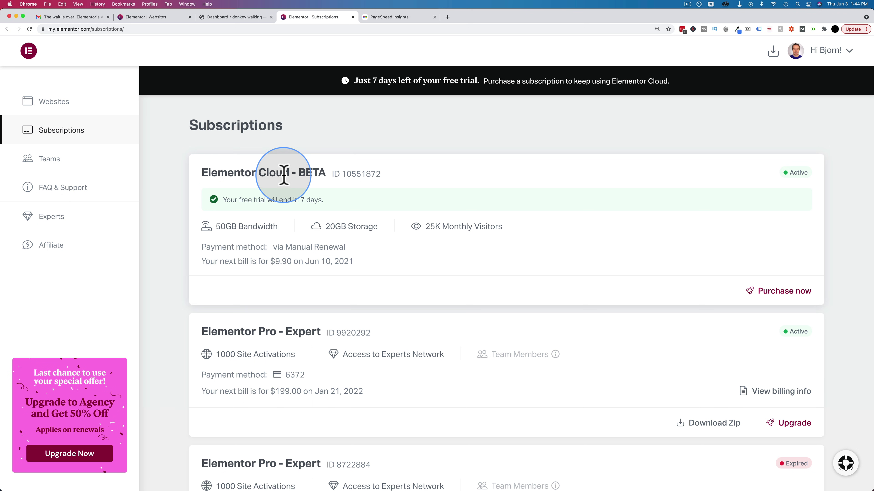
{"action": "left_click", "coordinate": [7, 29]}
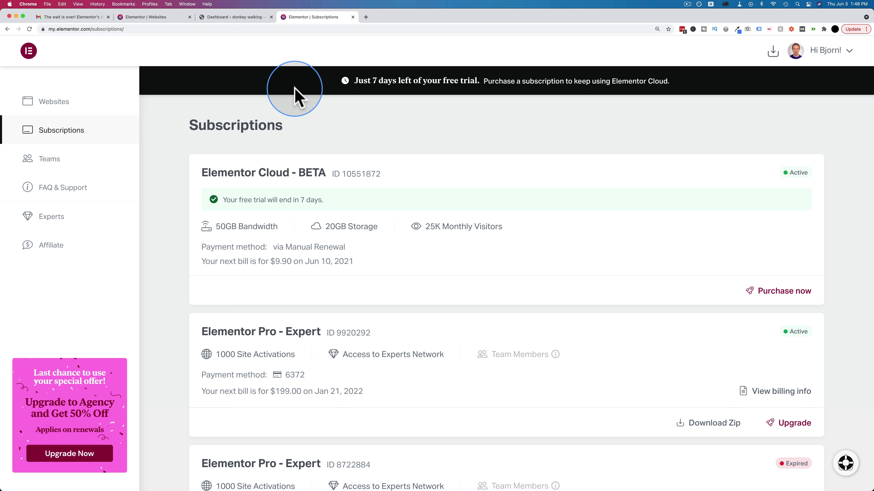
View the lock page's source code and search it for 'el', scrolling across the markup
{"action": "left_click", "coordinate": [234, 16]}
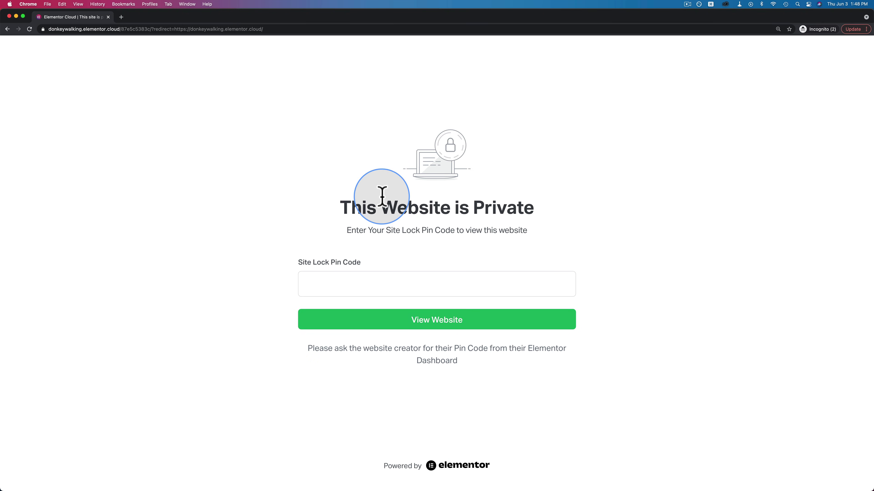
{"action": "right_click", "coordinate": [325, 189]}
{"action": "left_click", "coordinate": [350, 252]}
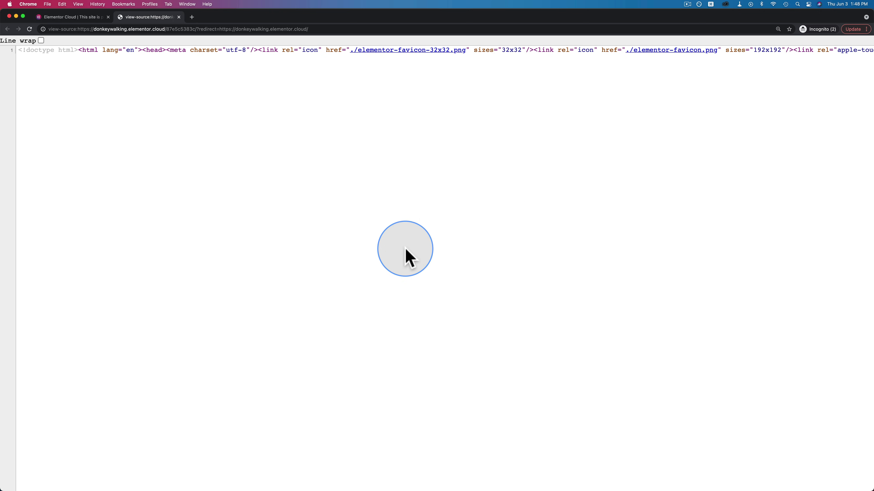
{"action": "key", "text": "super+f"}
{"action": "type", "text": "el"}
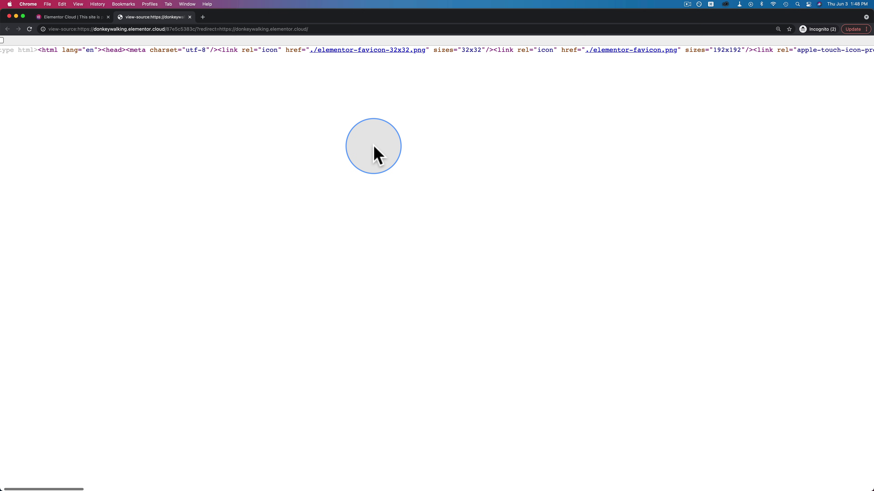
{"action": "scroll", "coordinate": [374, 151], "scroll_direction": "right", "scroll_amount": 10}
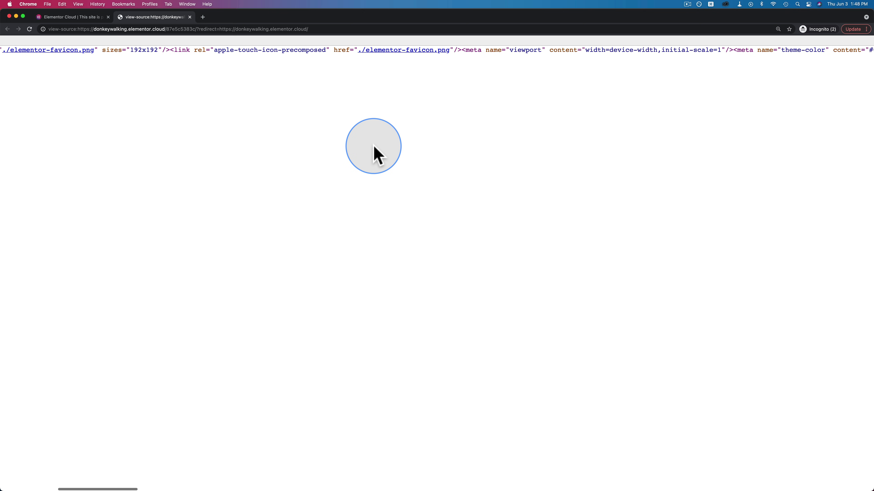
{"action": "scroll", "coordinate": [375, 150], "scroll_direction": "right", "scroll_amount": 10}
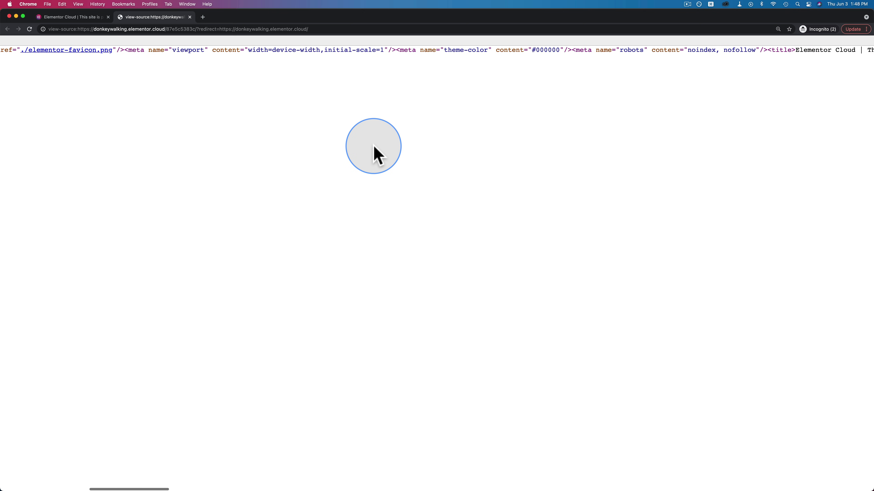
{"action": "scroll", "coordinate": [374, 150], "scroll_direction": "right", "scroll_amount": 4}
{"action": "left_click", "coordinate": [189, 17]}
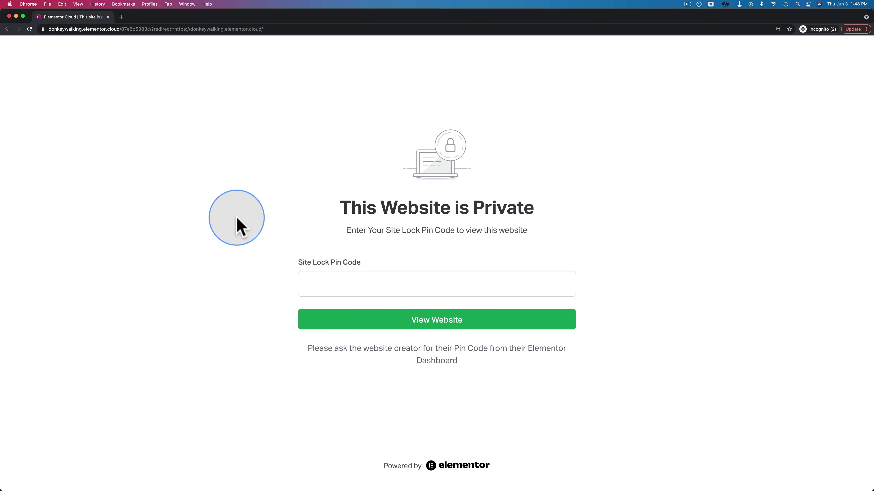